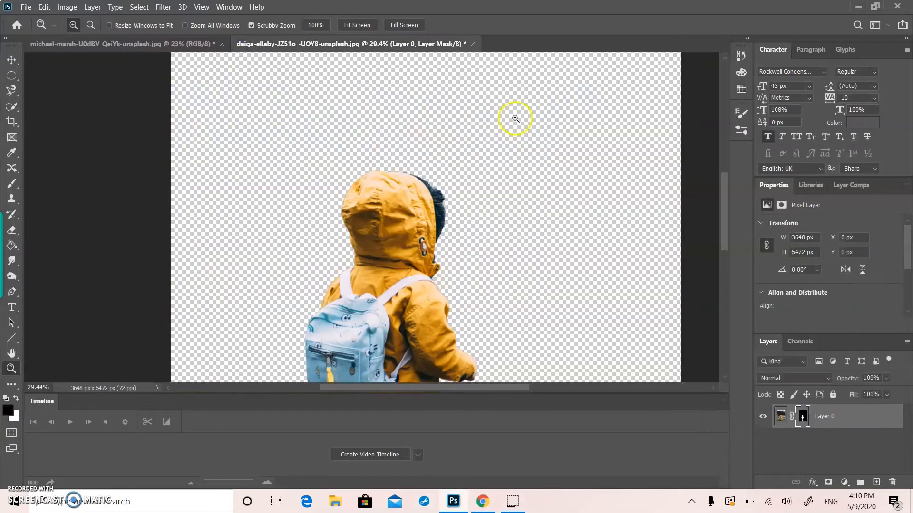
Step: Compare the child photo before and after the cut-out by undoing and redoing the layer mask
scroll(409, 304, down, 5)
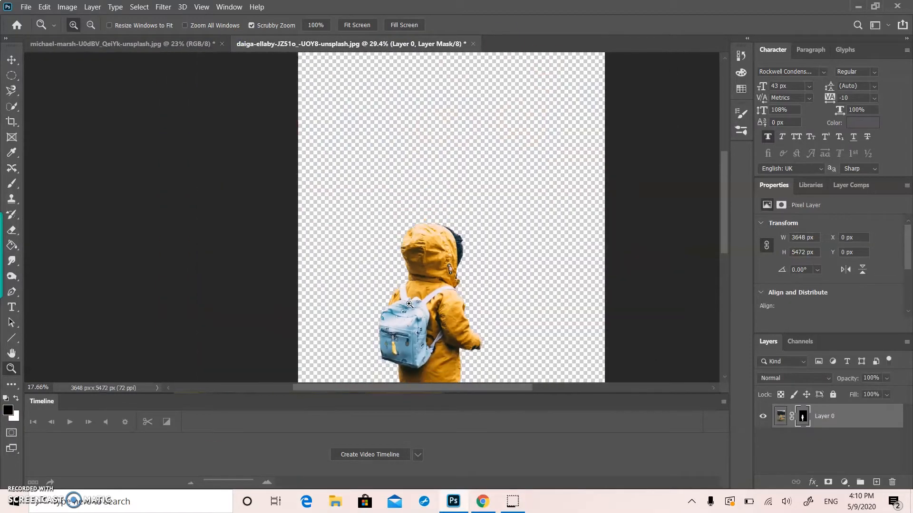
key(ctrl+z)
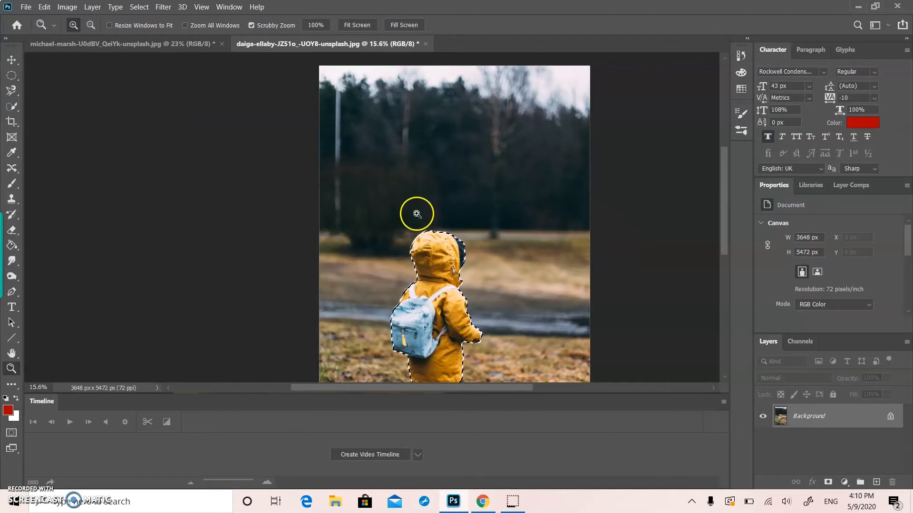
key(ctrl+shift+z)
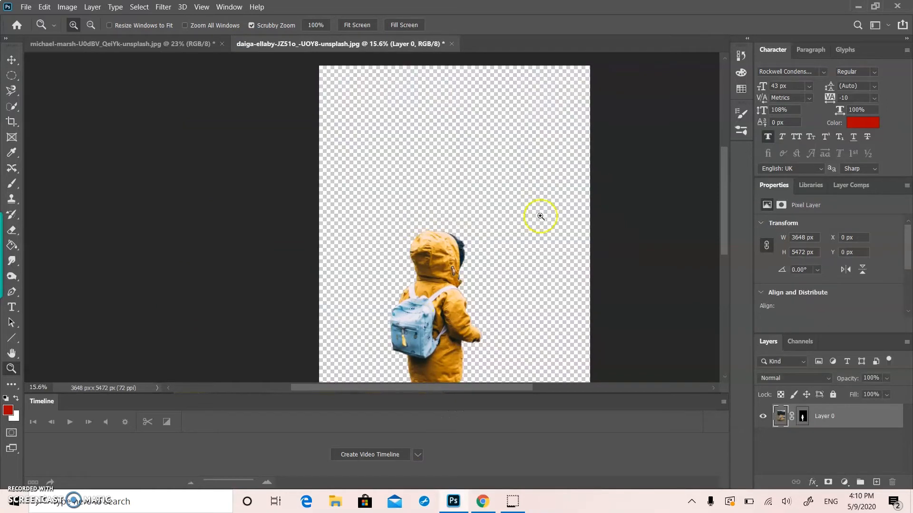
Step: Switch to the building composite and step forward and back through its recorded edits
click(197, 47)
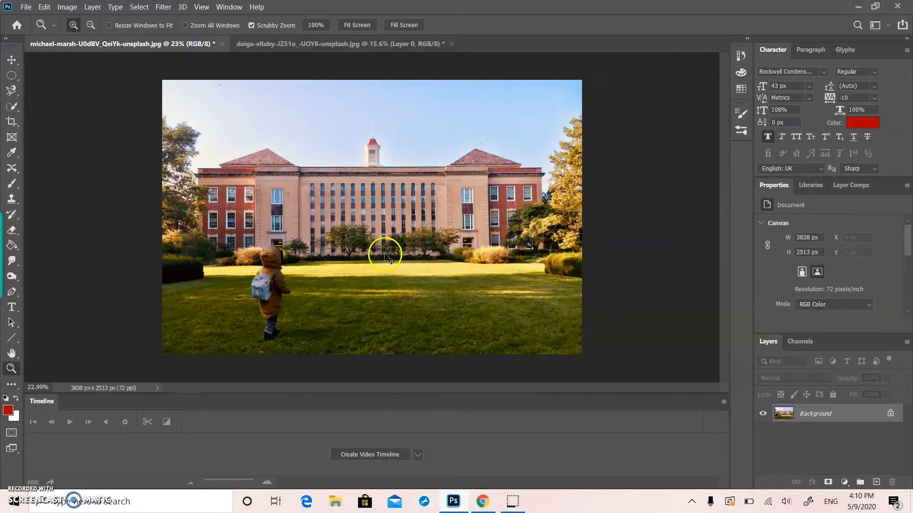
key(ctrl+shift+z)
key(ctrl+shift+z)
key(ctrl+shift+z)
key(ctrl+shift+z)
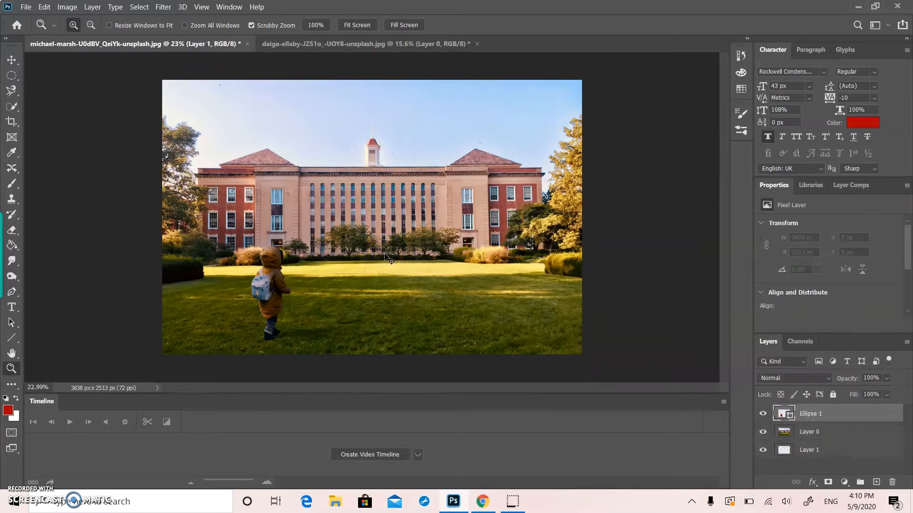
key(ctrl+shift+z)
key(ctrl+shift+z)
key(ctrl+shift+z)
key(ctrl+shift+z)
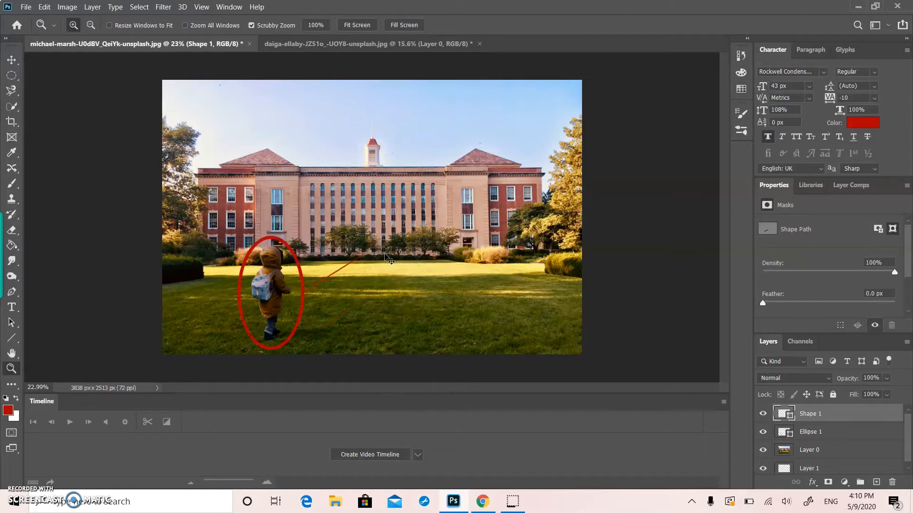
key(ctrl+z)
key(ctrl+z)
key(ctrl+z)
key(ctrl+z)
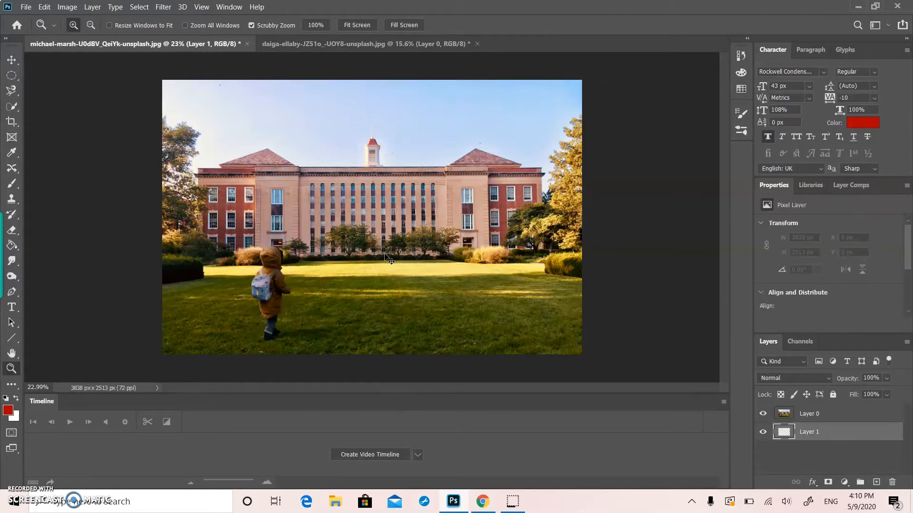
key(ctrl+z)
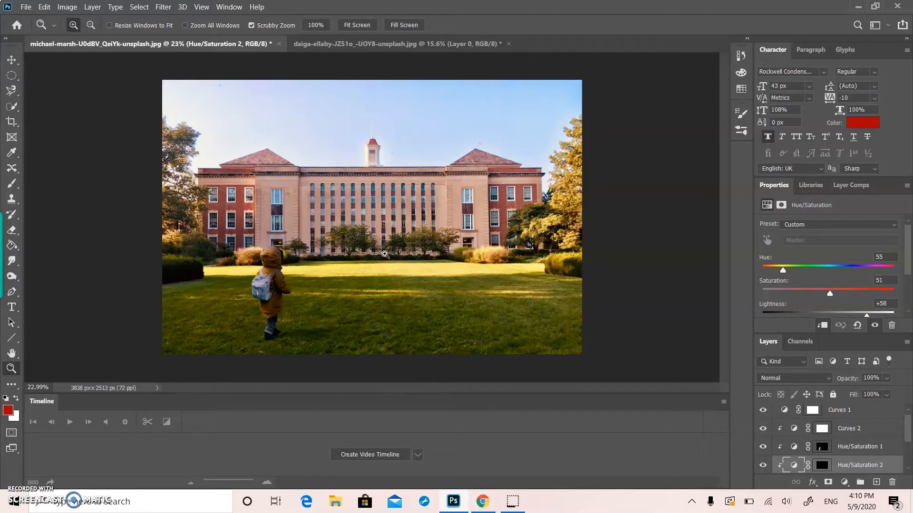
Step: Compare the original building photo with the finished composite through the history states, returning to Flatten Image
click(737, 55)
scroll(648, 92, up, 1)
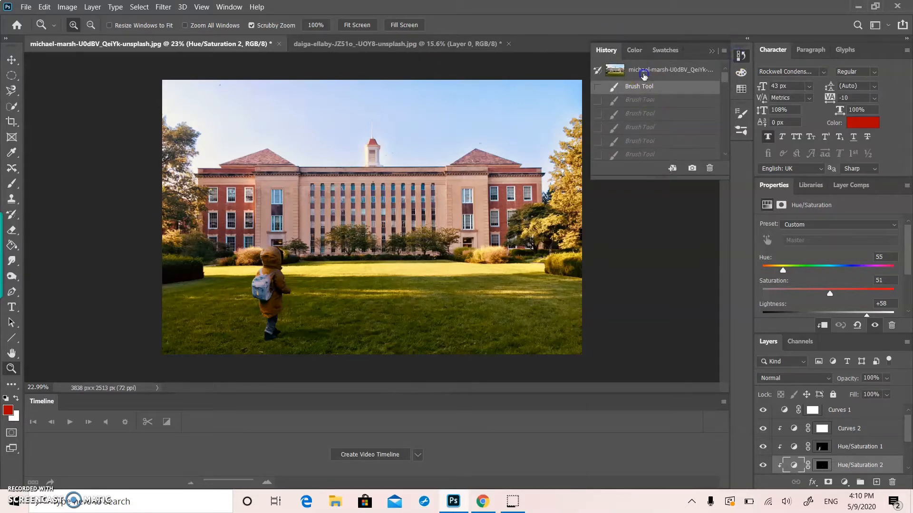
click(643, 76)
scroll(650, 148, down, 10)
scroll(640, 128, up, 5)
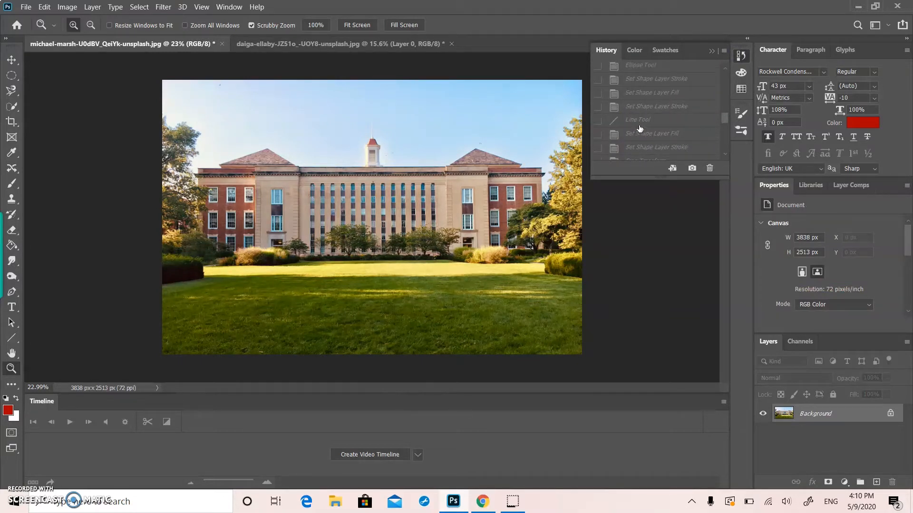
scroll(629, 88, up, 4)
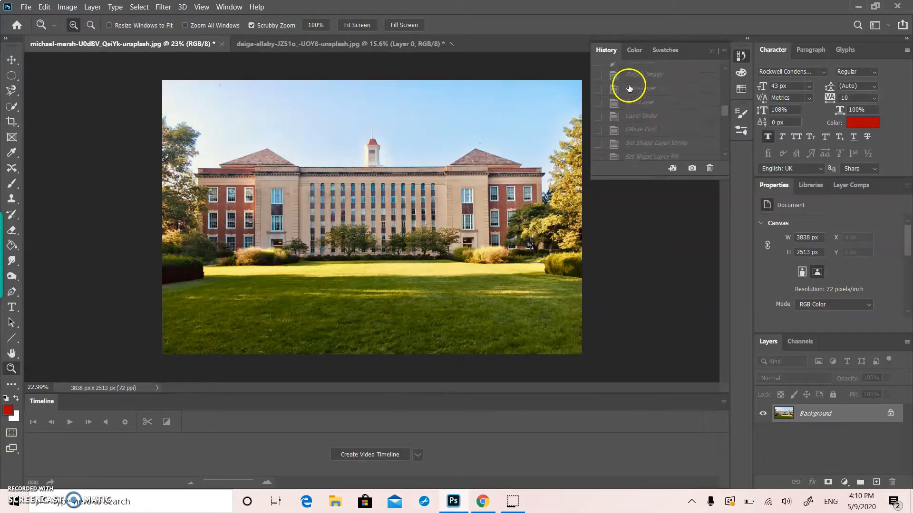
scroll(626, 122, up, 4)
click(625, 154)
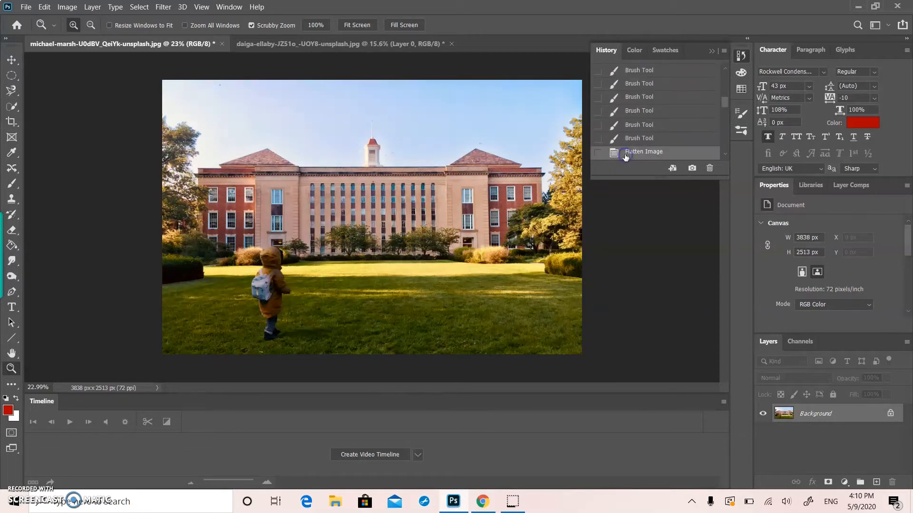
click(712, 51)
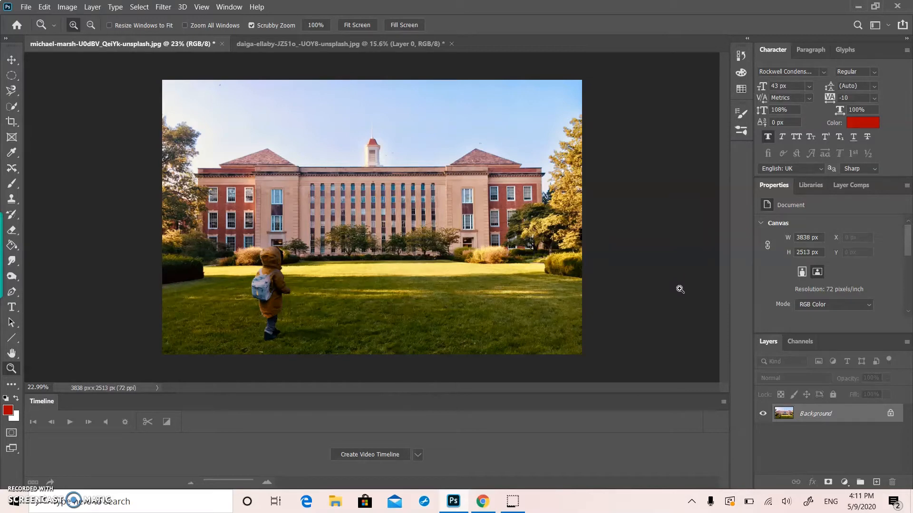
scroll(680, 289, up, 10)
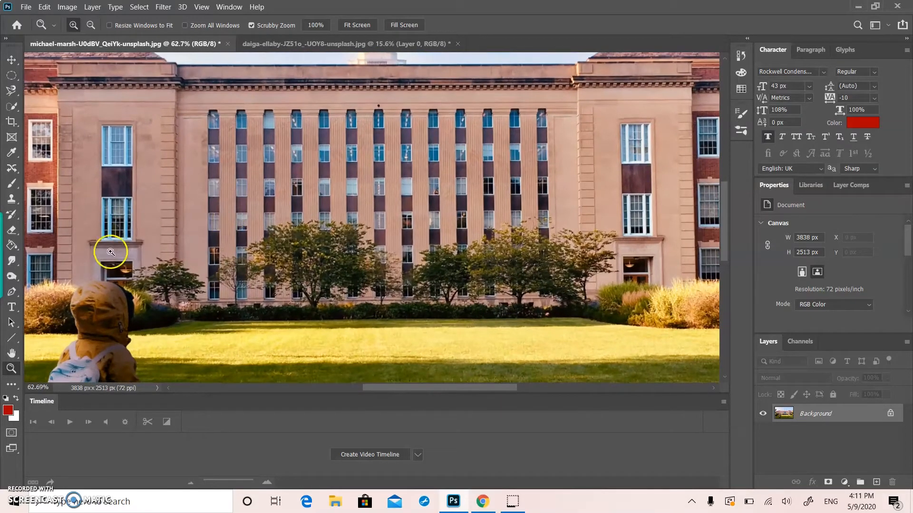
click(83, 222)
scroll(155, 316, down, 5)
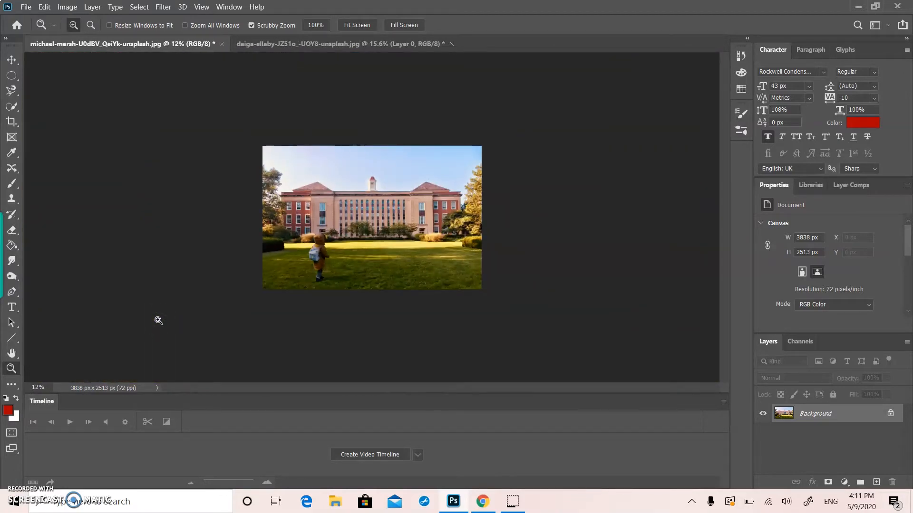
scroll(158, 320, up, 4)
click(18, 313)
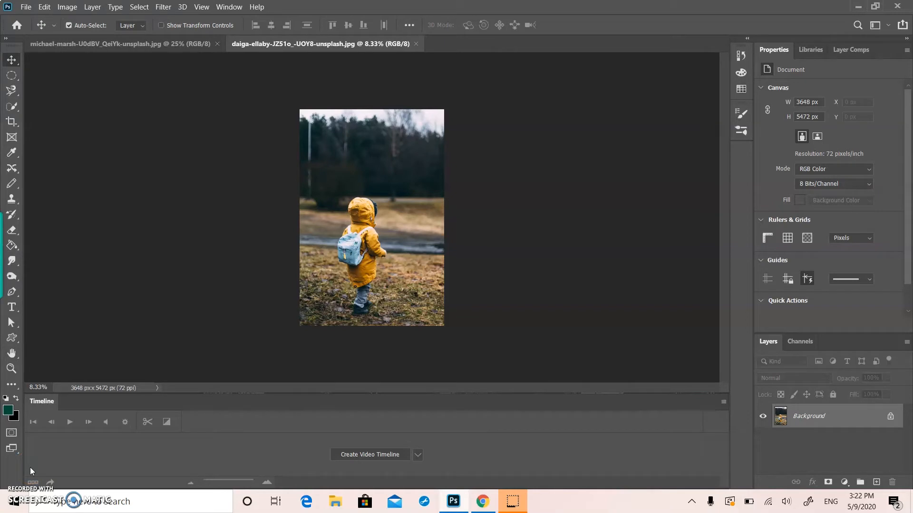
Step: Reset the foreground and background colours to default, select the child as the subject, and add a layer mask hiding the background
click(5, 399)
click(138, 6)
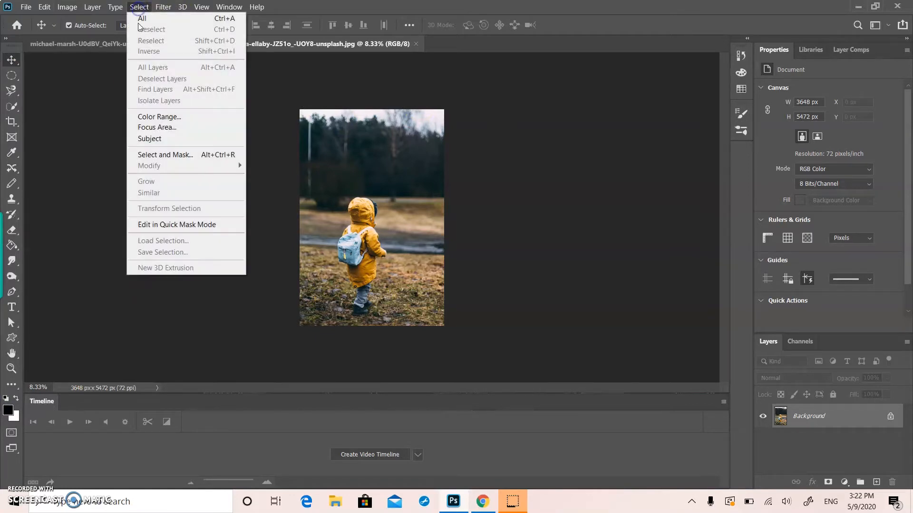
click(144, 127)
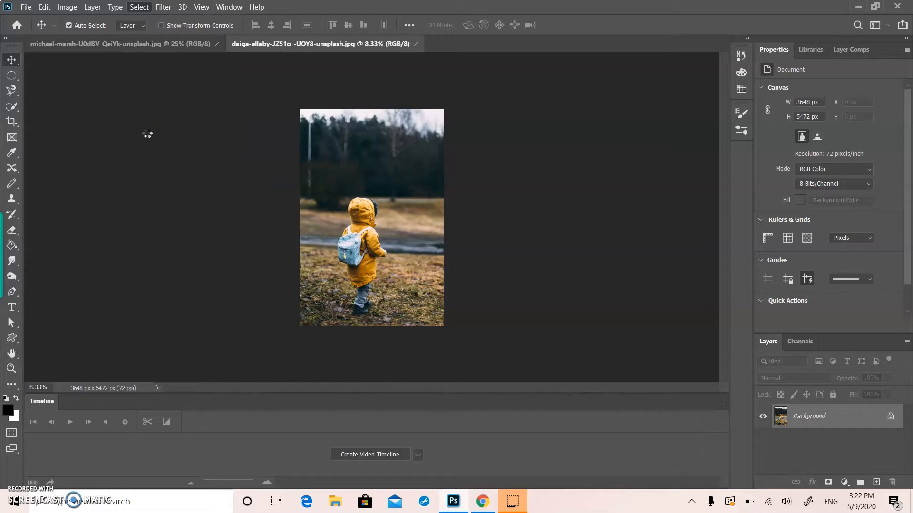
click(827, 482)
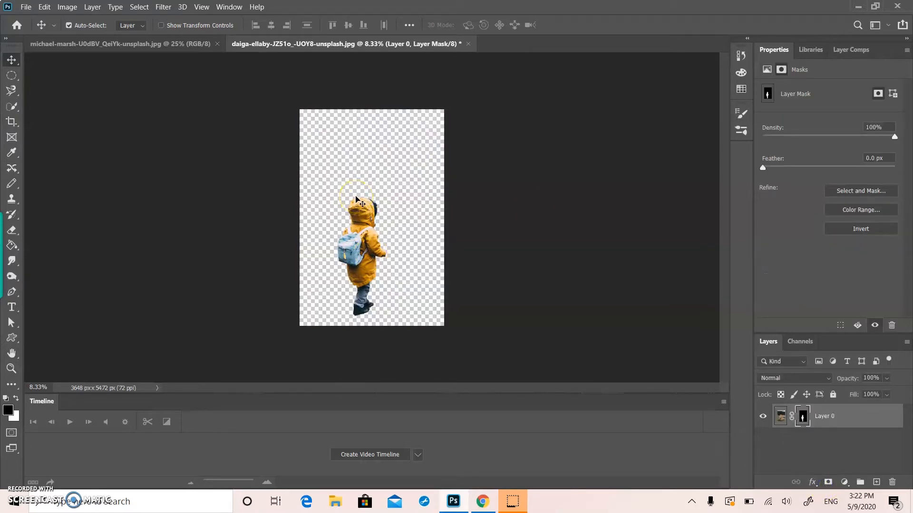
Step: Open Select and Mask for the child's layer mask and brush the fur trim of the hood with the Refine Edge Brush
scroll(356, 194, up, 2)
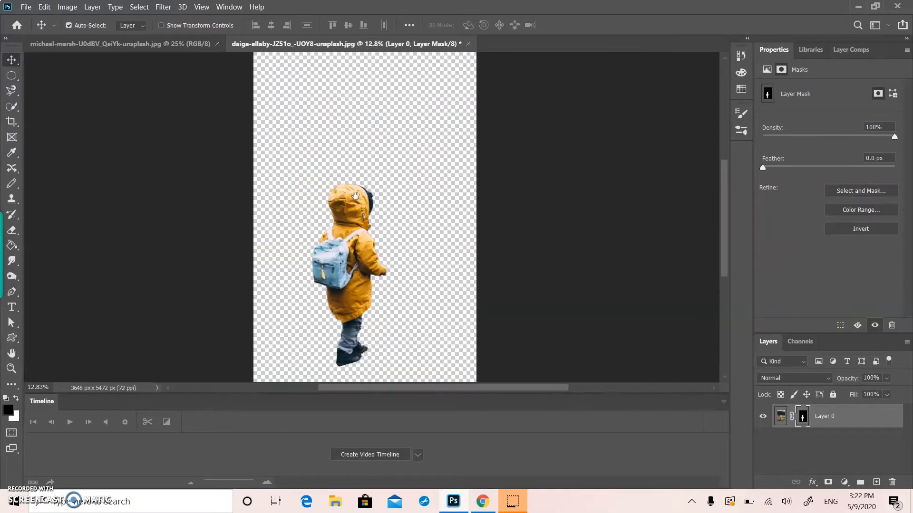
click(399, 220)
scroll(399, 217, up, 8)
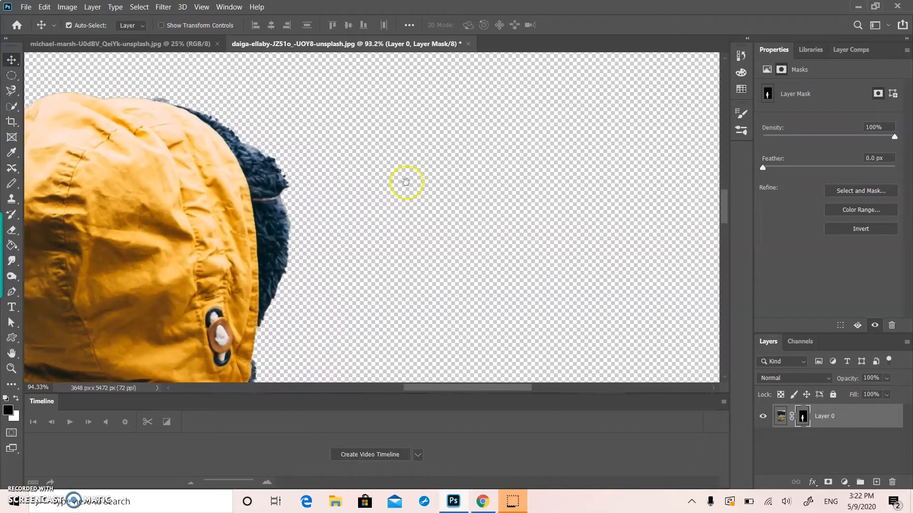
click(850, 193)
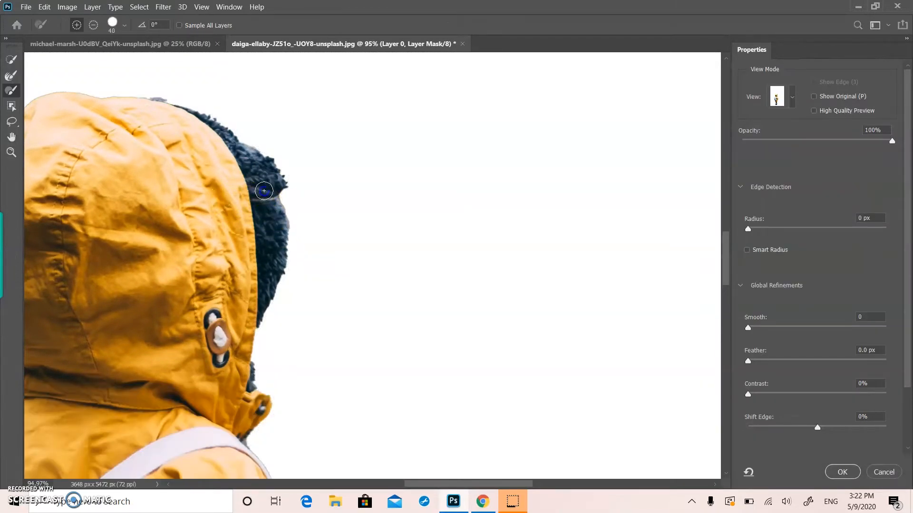
mouse_move(295, 230)
mouse_down()
mouse_move(280, 195)
mouse_move(290, 223)
mouse_up()
key(b)
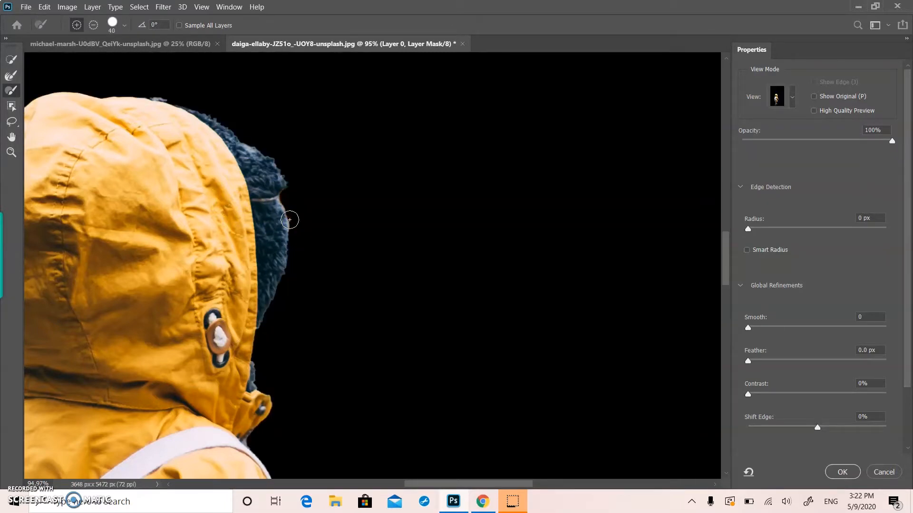
click(12, 75)
click(279, 207)
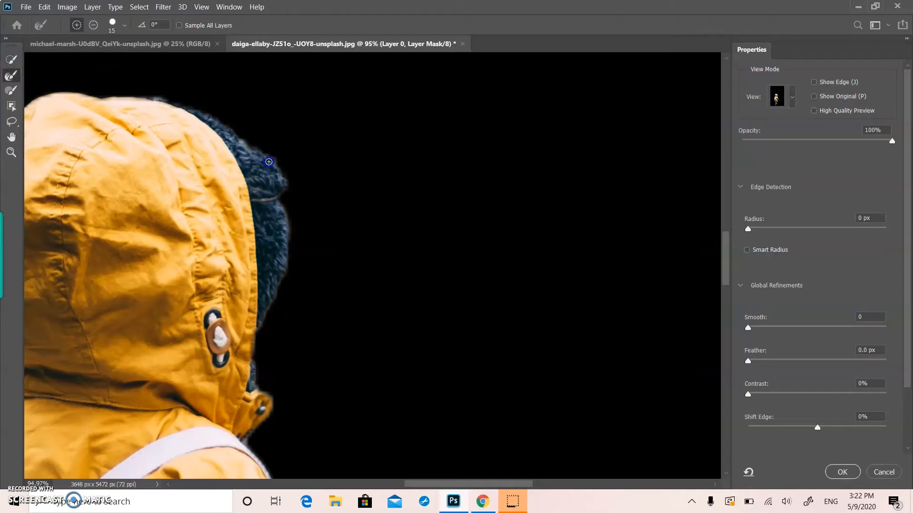
Step: Refine the dark fur edge from the top of the hood down to the collar with a size 45 brush and apply the refined mask
scroll(269, 162, right, 2)
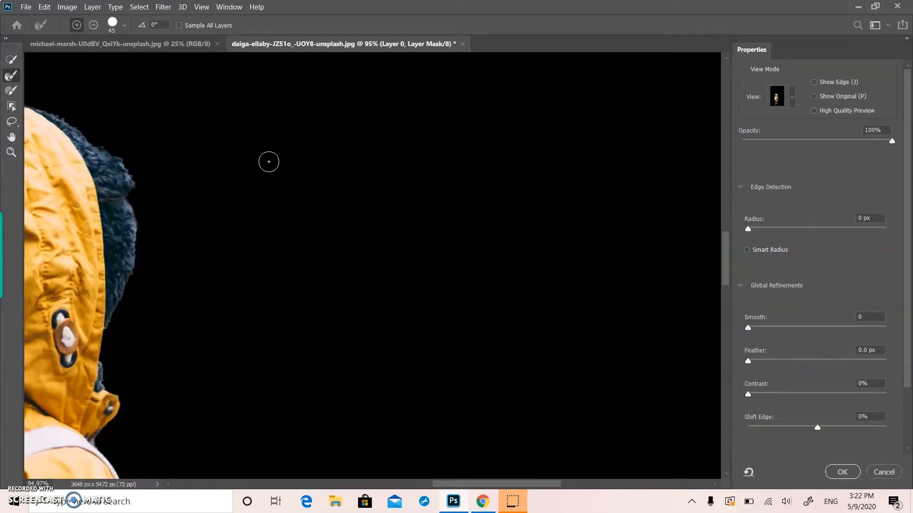
scroll(268, 162, left, 5)
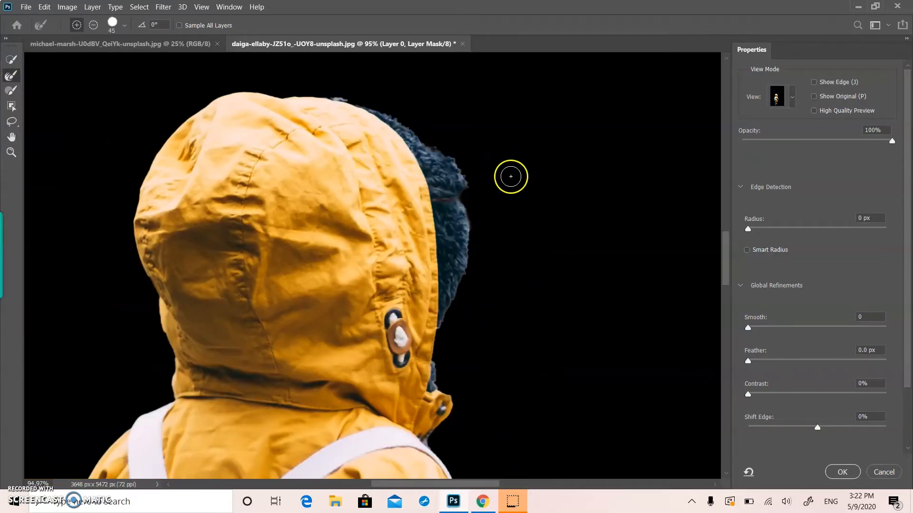
mouse_move(471, 179)
mouse_down()
mouse_move(459, 305)
mouse_move(462, 148)
mouse_move(435, 120)
mouse_move(447, 148)
mouse_move(407, 115)
mouse_move(430, 145)
mouse_move(396, 115)
mouse_up()
mouse_move(446, 157)
mouse_down()
mouse_move(462, 160)
mouse_move(383, 105)
mouse_up()
drag(472, 230, 472, 229)
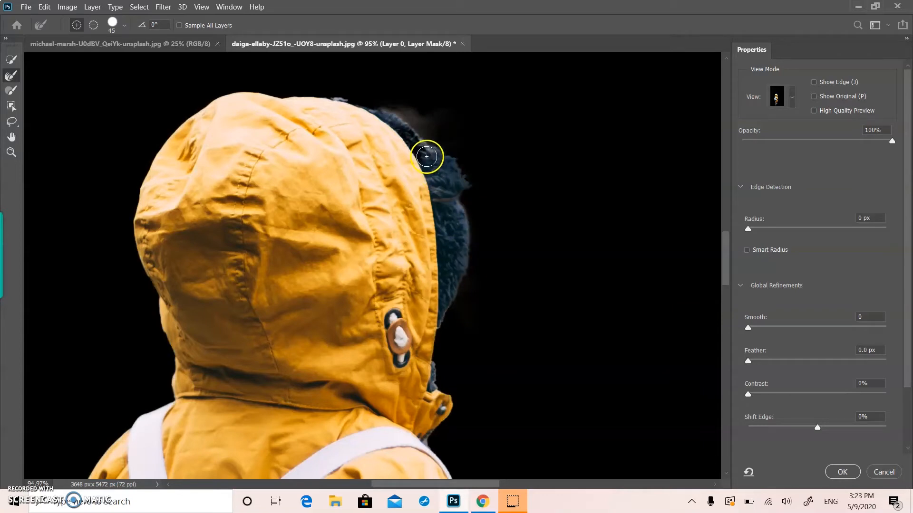
mouse_move(427, 157)
mouse_down()
mouse_move(433, 146)
mouse_move(460, 181)
mouse_up()
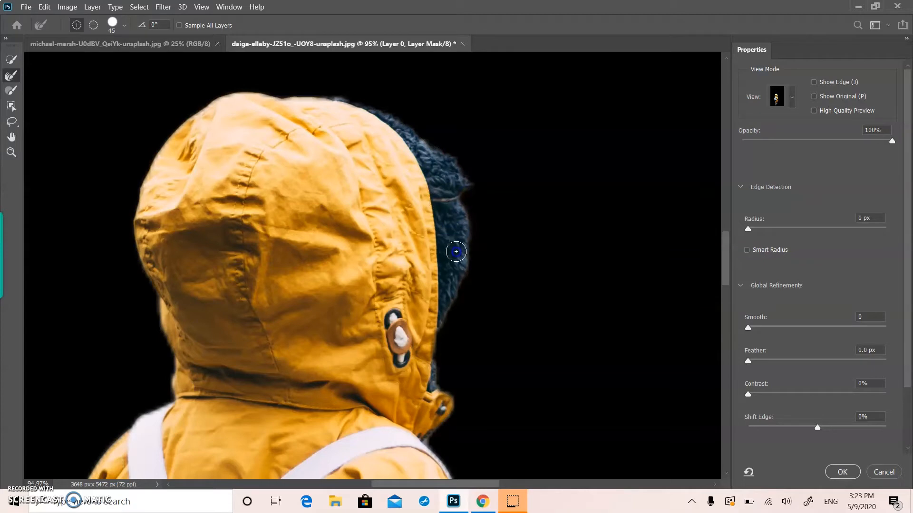
mouse_move(438, 160)
mouse_down()
mouse_move(397, 126)
mouse_move(333, 100)
mouse_move(436, 159)
mouse_move(458, 188)
mouse_move(481, 283)
mouse_up()
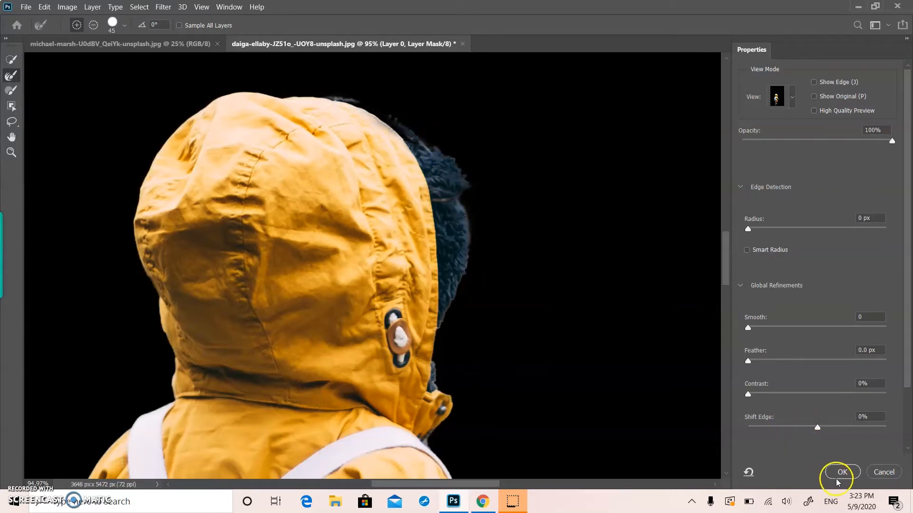
mouse_move(452, 245)
mouse_down()
mouse_move(468, 273)
mouse_move(456, 274)
mouse_move(450, 296)
mouse_move(453, 351)
mouse_move(452, 330)
mouse_up()
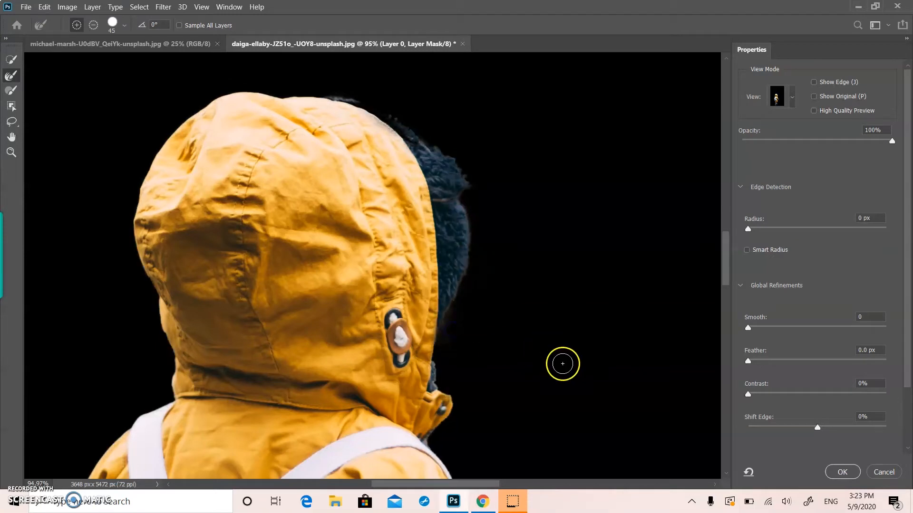
drag(435, 371, 438, 380)
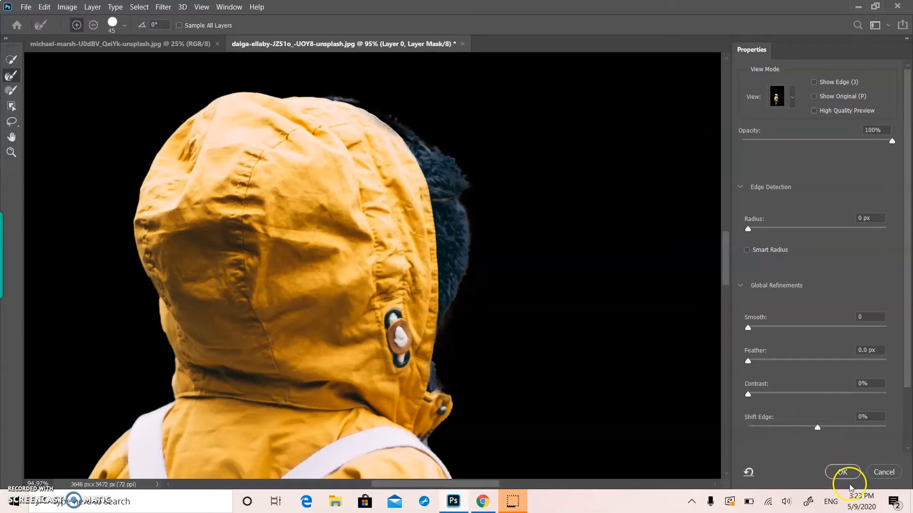
click(842, 473)
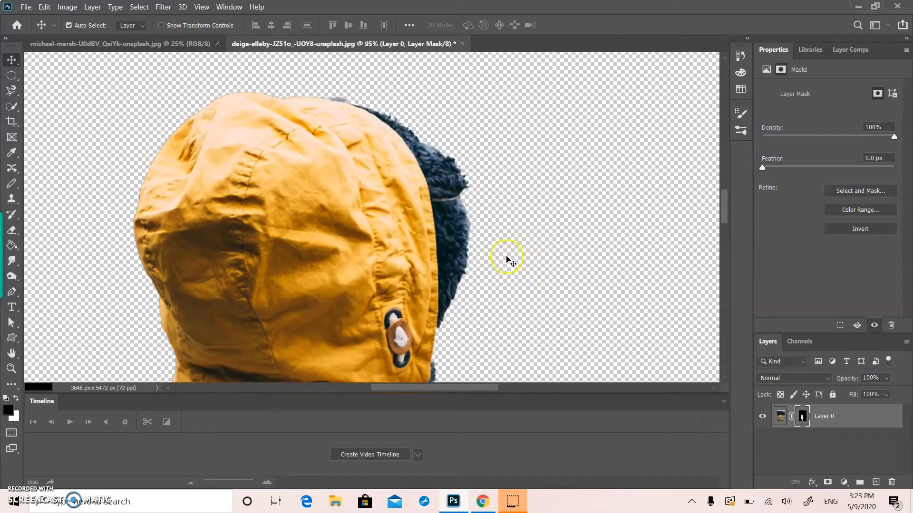
Step: Move the masked child into the michael-marsh building photo as a new layer above the Background
scroll(469, 206, down, 5)
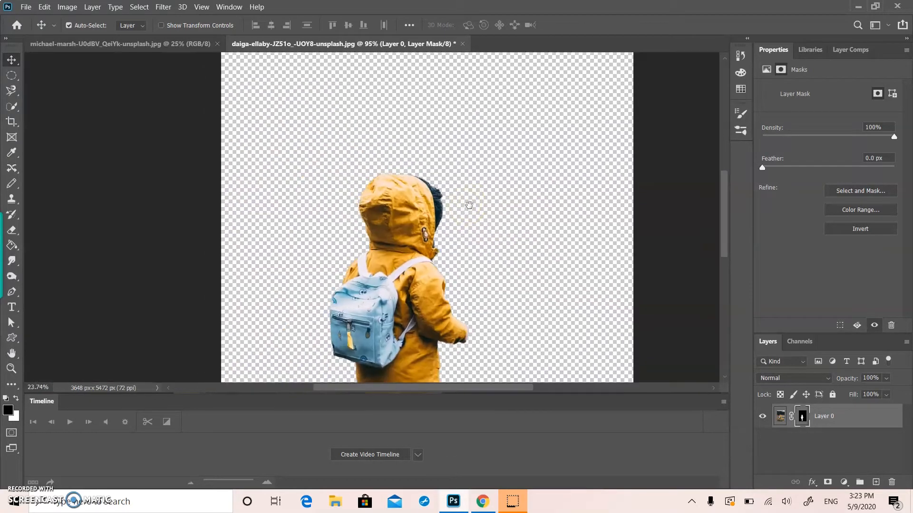
scroll(471, 208, up, 1)
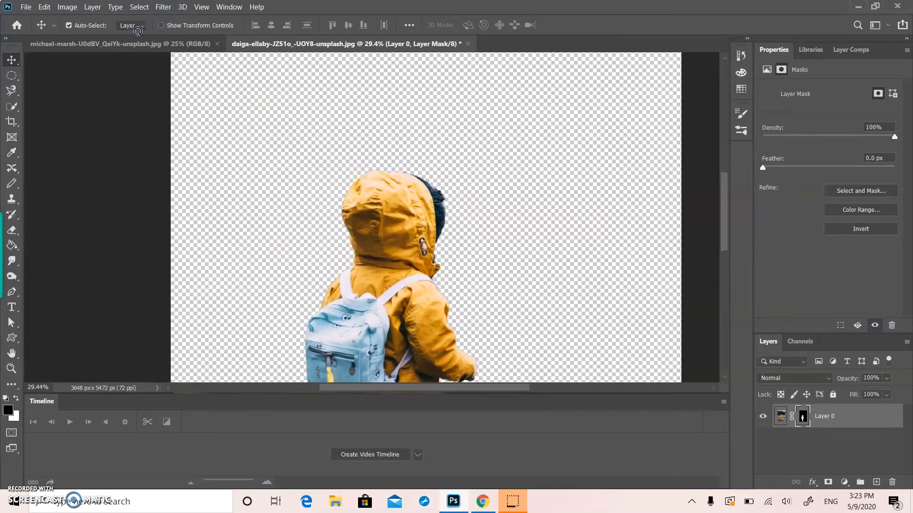
click(142, 46)
drag(403, 237, 403, 239)
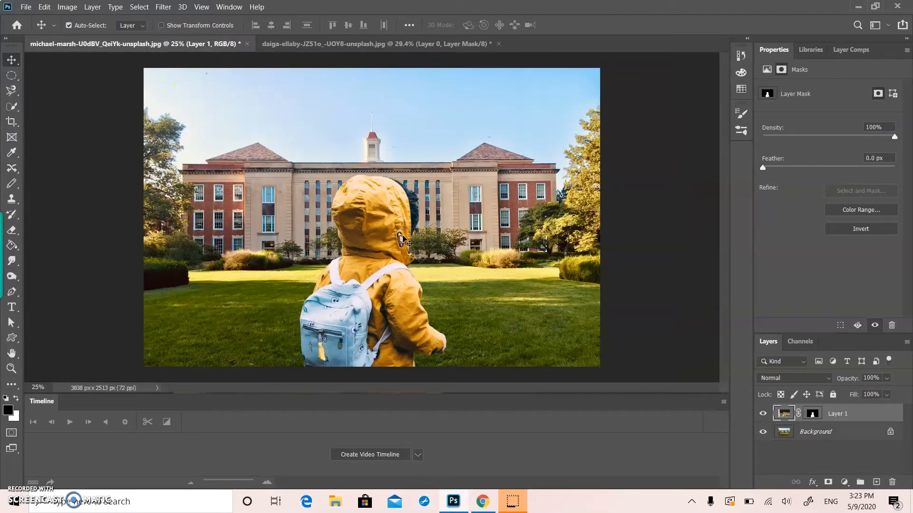
Step: Scale the masked child down to about 38.5% and place the figure on the lawn's left half
key(ctrl+t)
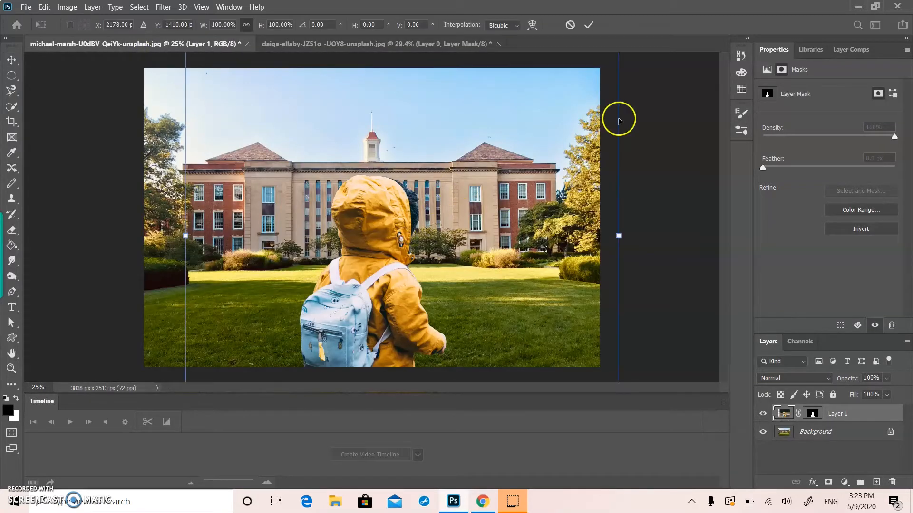
drag(616, 236, 356, 229)
key(Return)
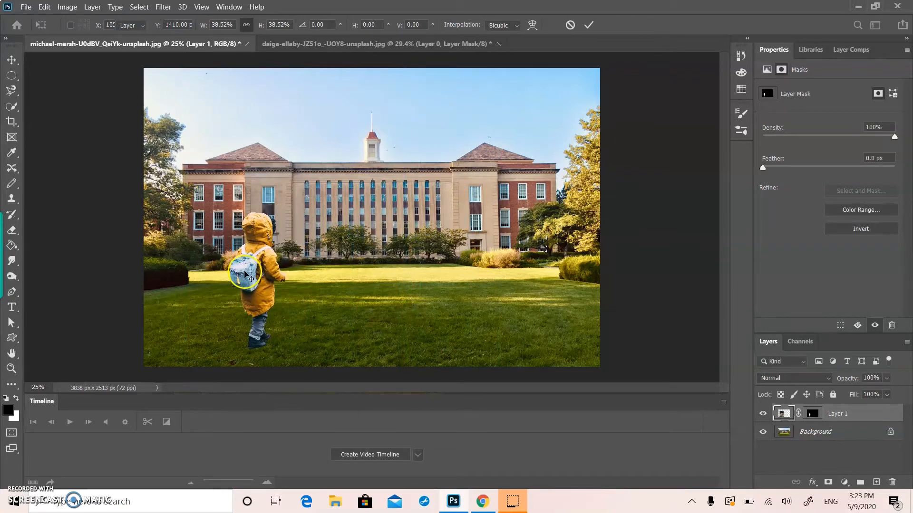
mouse_move(242, 272)
mouse_down()
mouse_move(261, 272)
mouse_move(252, 268)
mouse_up()
Step: Scale the child down further to about 1058 × 1588 px and move the figure right across the lawn
key(ctrl+t)
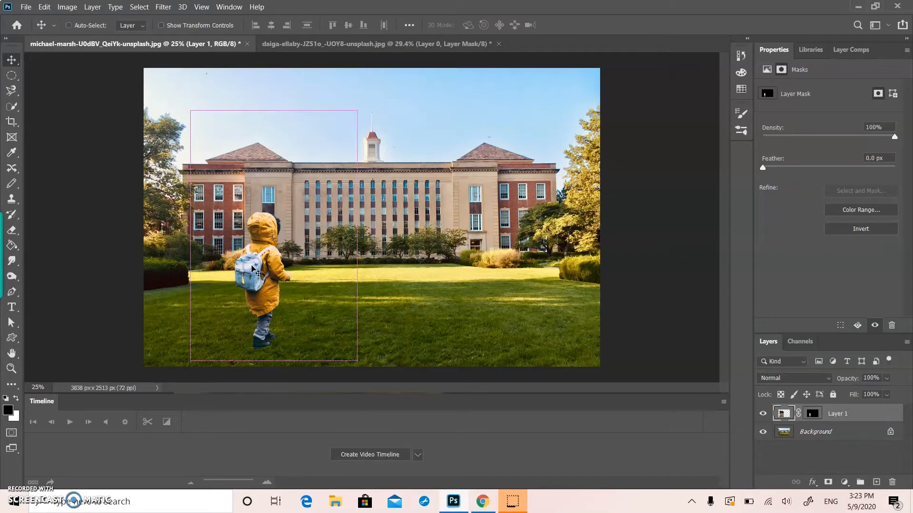
drag(354, 118, 317, 171)
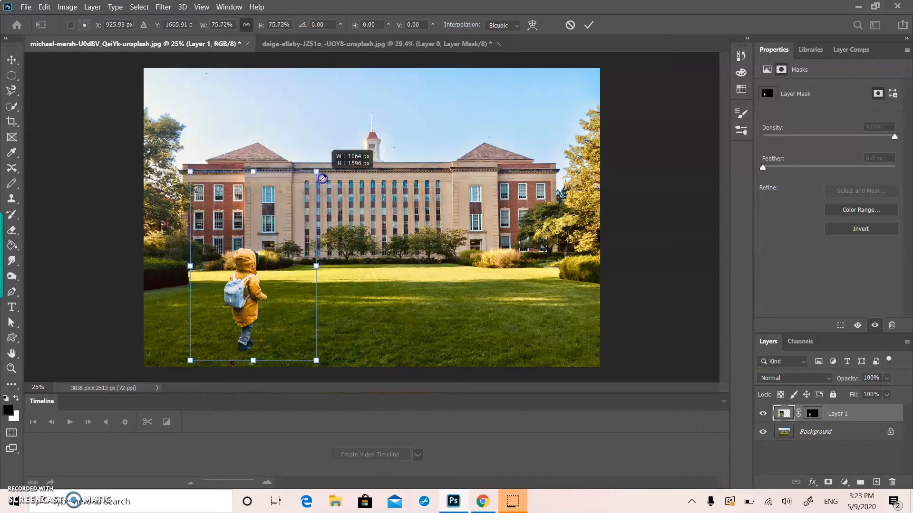
key(Return)
drag(250, 289, 288, 288)
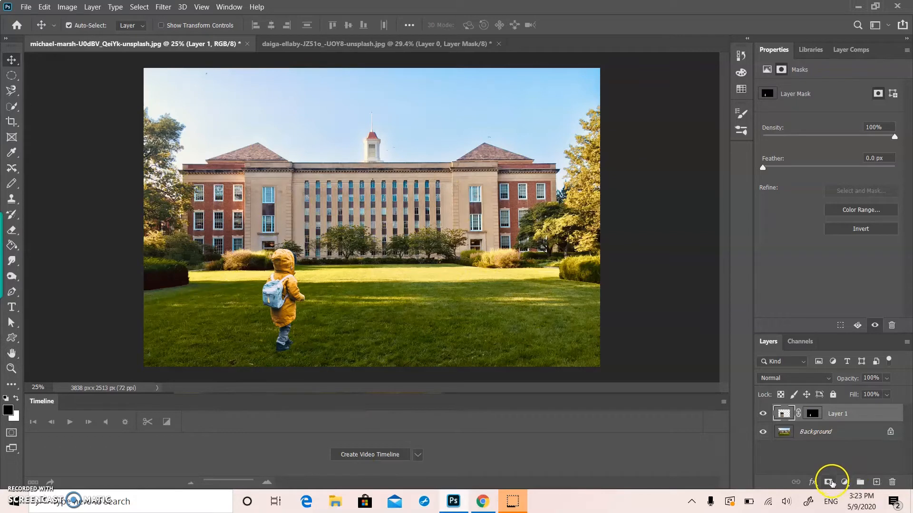
Step: Add a Curves adjustment layer above the child and sample its black point from the dark hedge at the photo's left edge
click(844, 482)
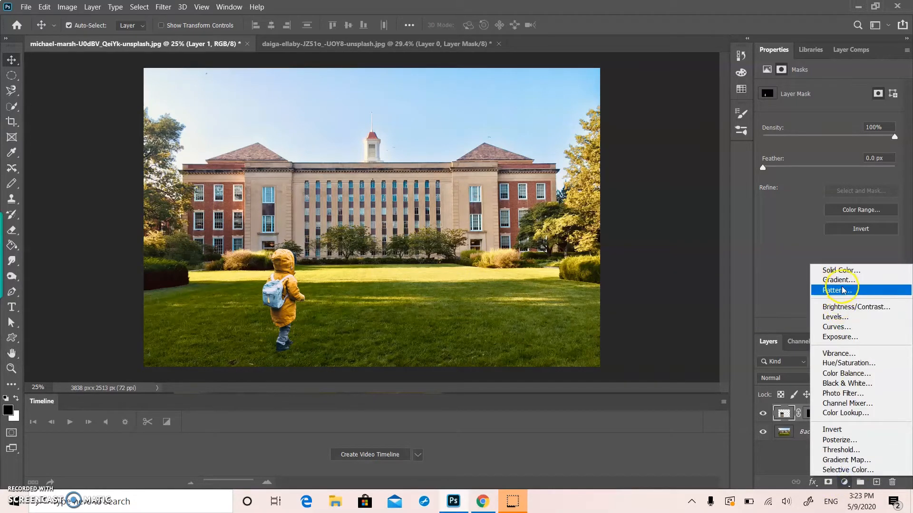
click(836, 326)
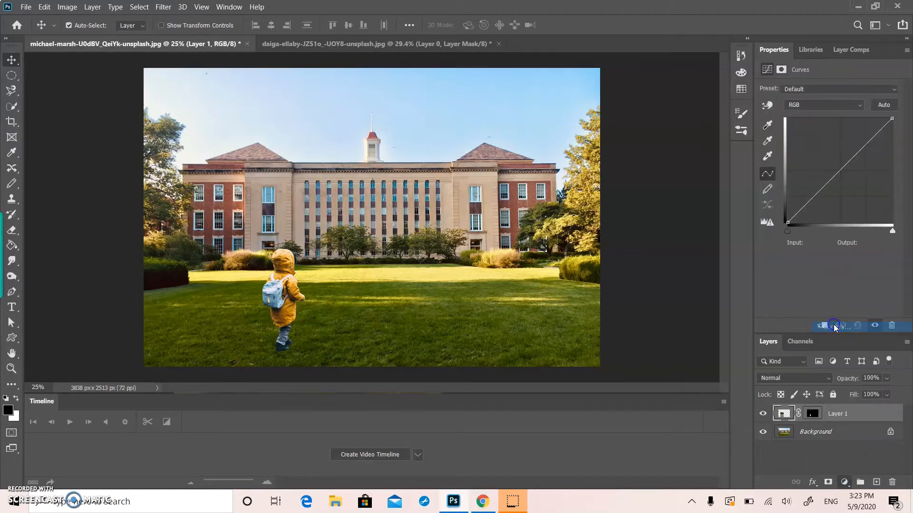
click(765, 124)
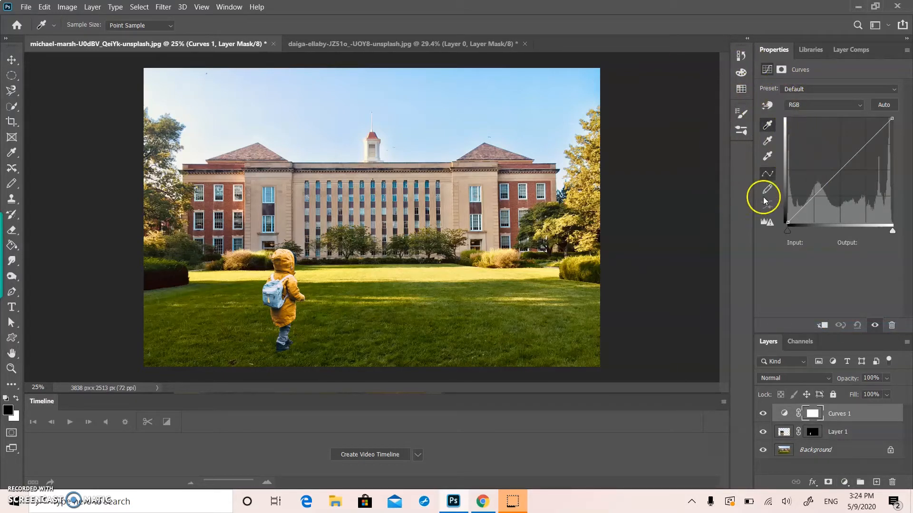
click(186, 277)
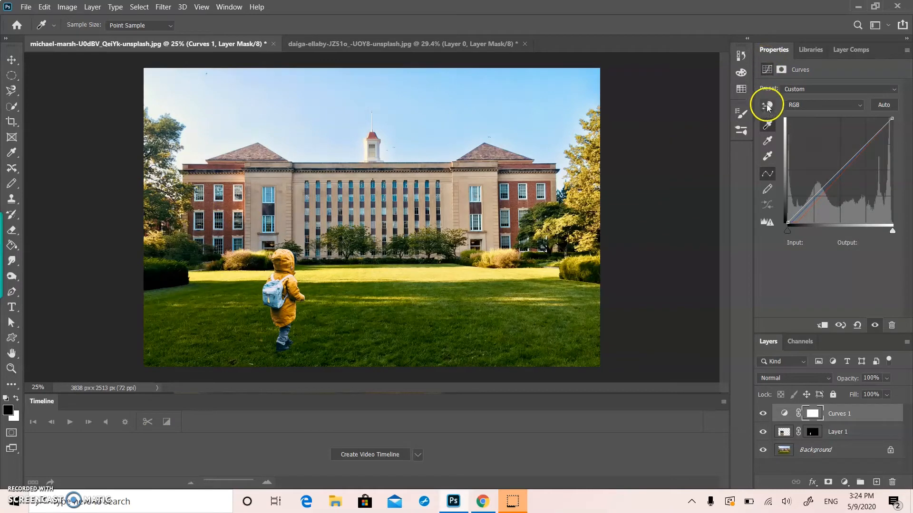
Step: Sample the Curves 1 gray point from the shaded lawn beside the child and switch the curve to freehand drawing
click(767, 140)
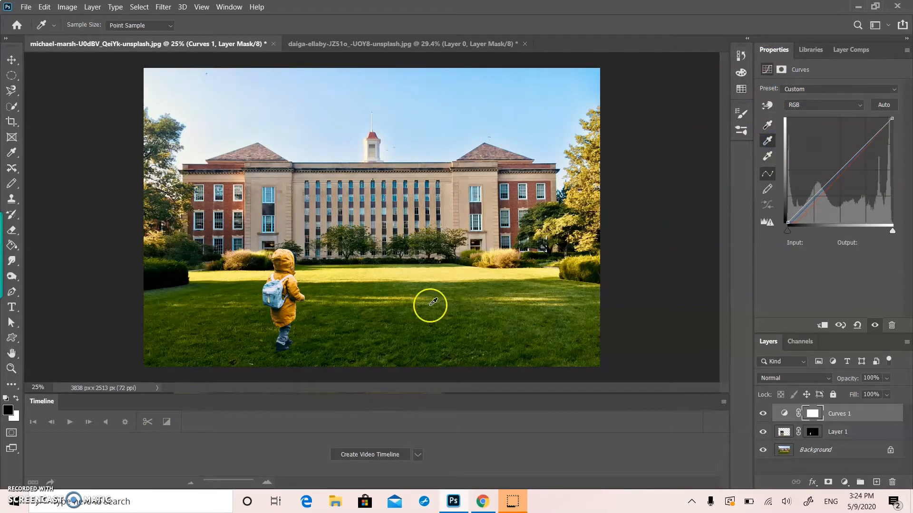
click(409, 323)
click(768, 190)
click(155, 95)
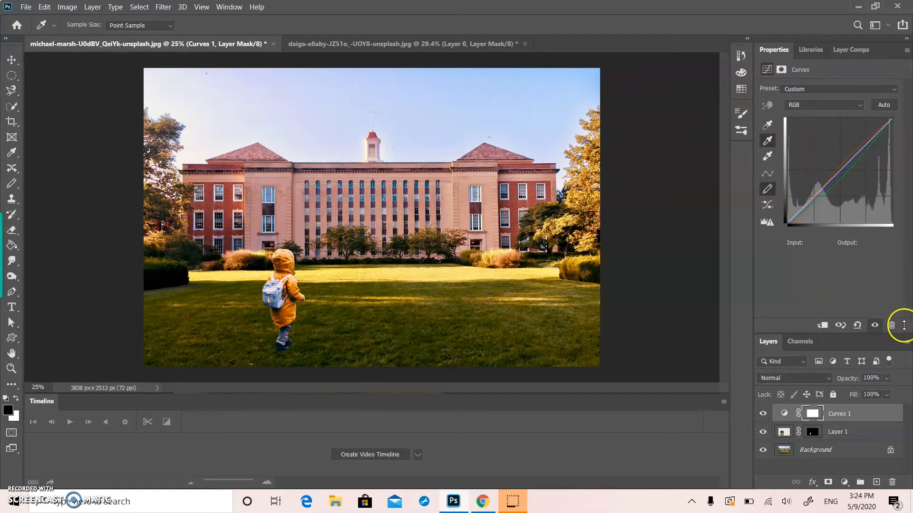
Step: Move the child slightly left on the lawn
click(886, 377)
click(2, 71)
drag(280, 291, 259, 291)
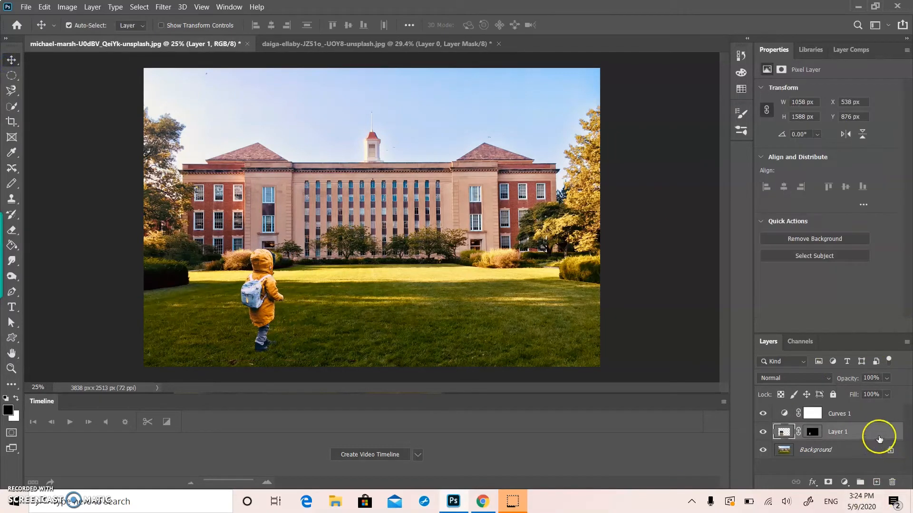
click(844, 482)
click(656, 421)
key(ctrl+l)
drag(344, 211, 359, 213)
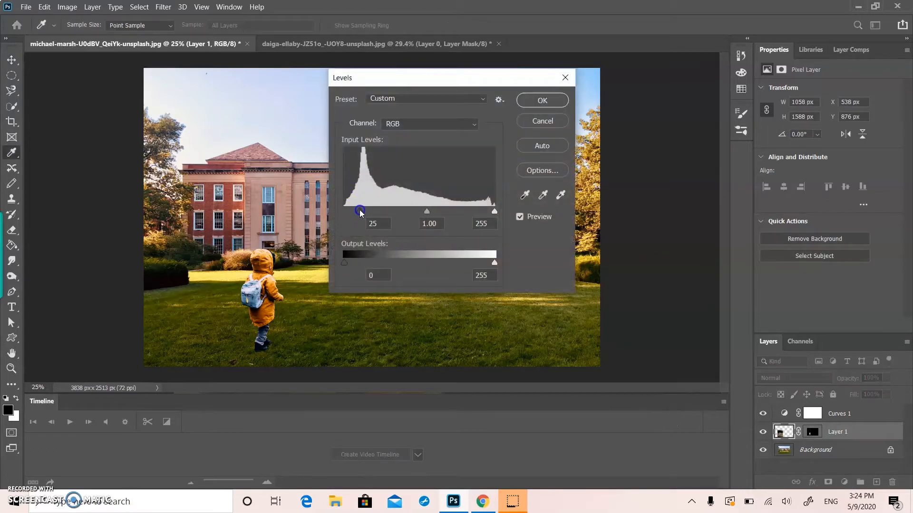
drag(355, 211, 334, 207)
click(566, 77)
click(383, 214)
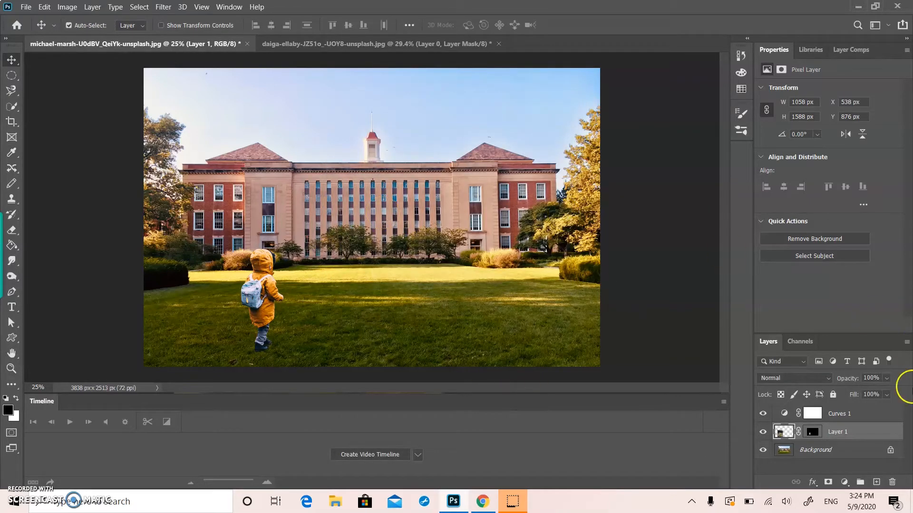
Step: Add a second Curves adjustment layer directly above the child and clip it to Layer 1
click(844, 482)
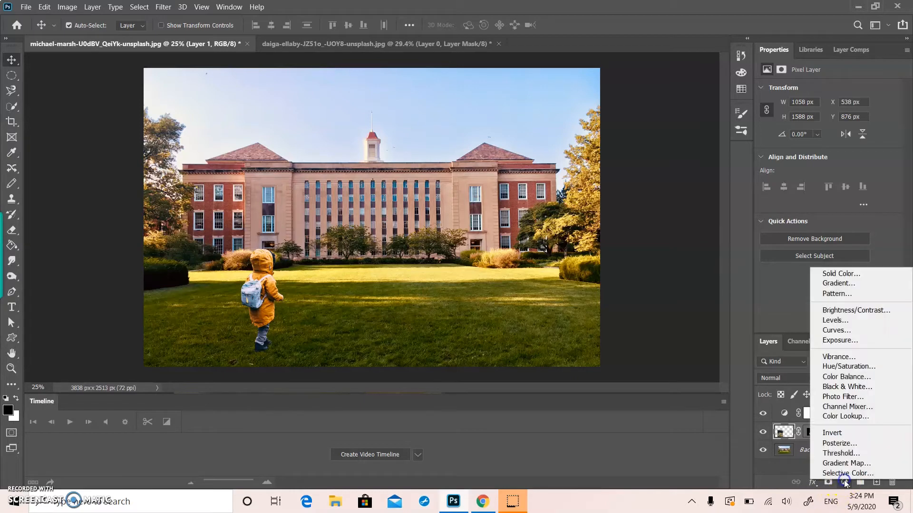
click(847, 329)
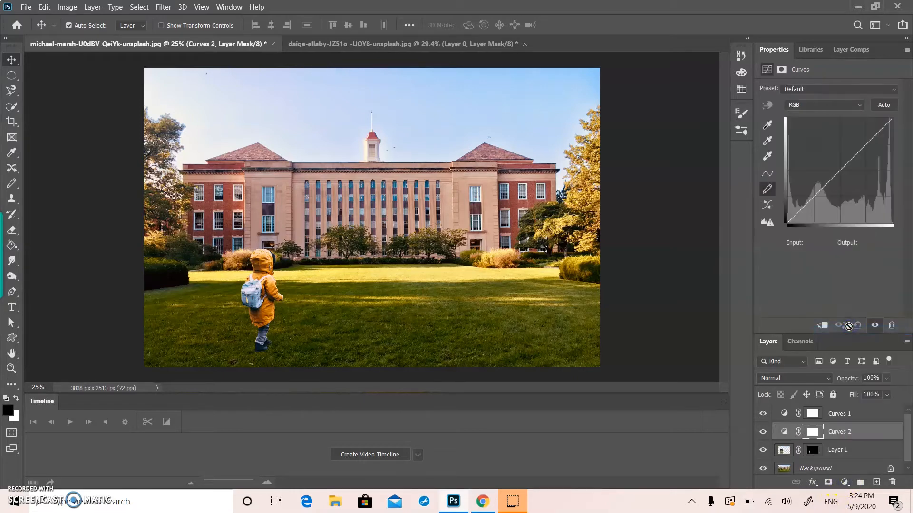
alt+click(859, 440)
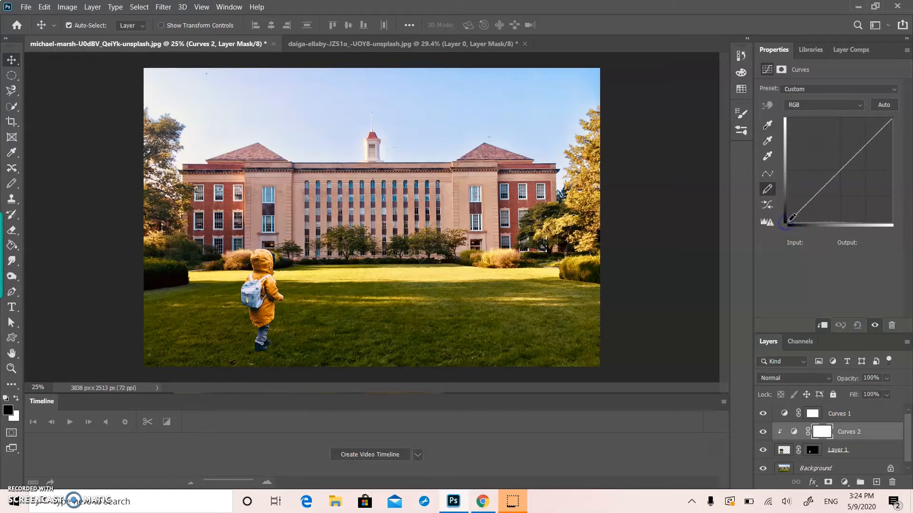
drag(816, 219, 816, 217)
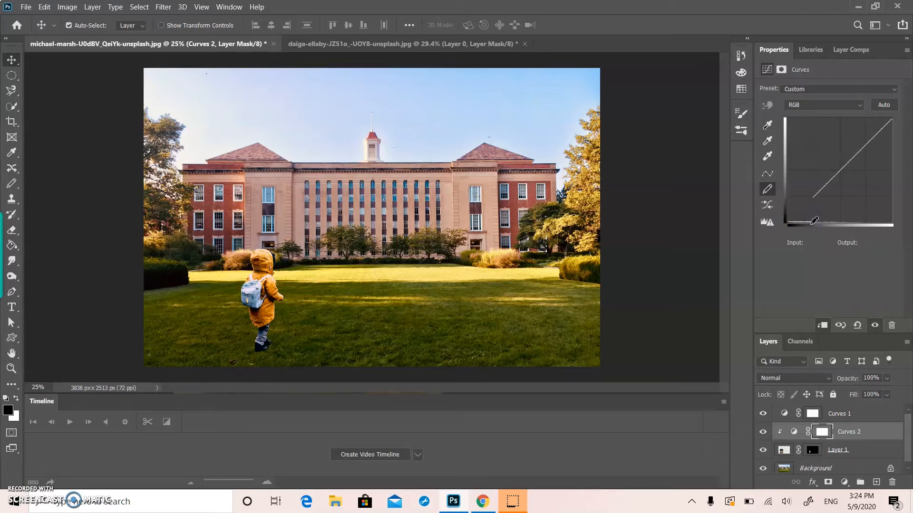
key(ctrl+z)
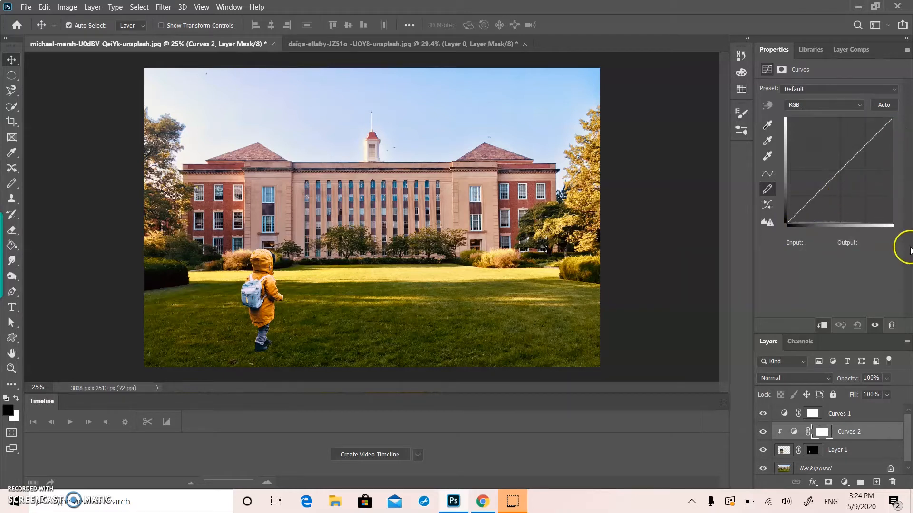
click(792, 221)
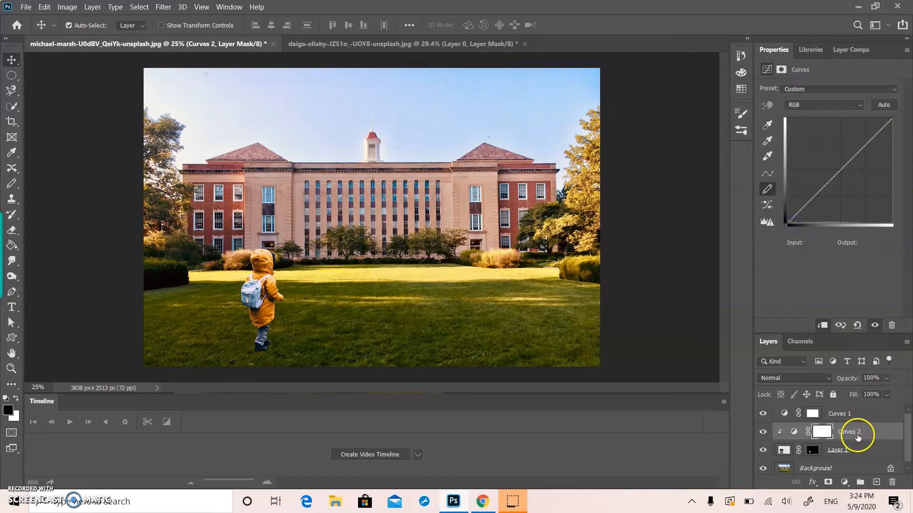
alt+click(857, 441)
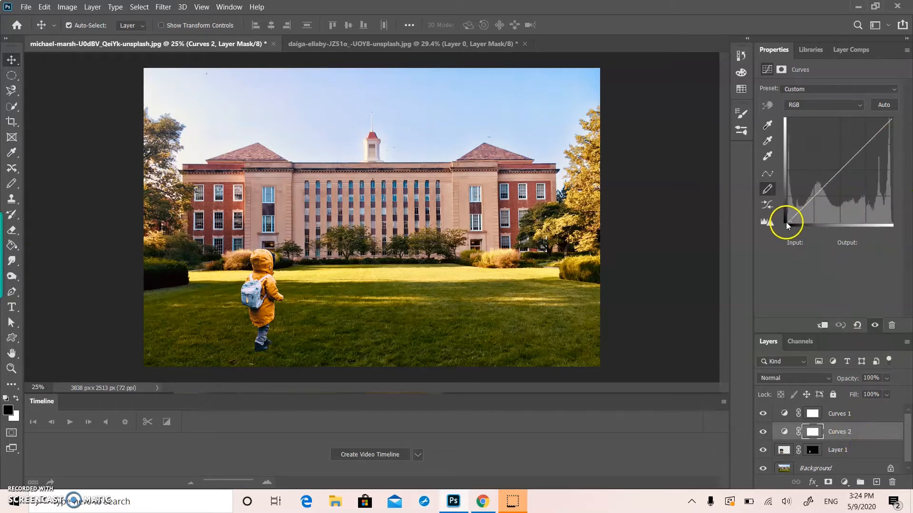
Step: Switch Curves 2 from freehand drawing to point editing and select the curve's black endpoint
click(767, 125)
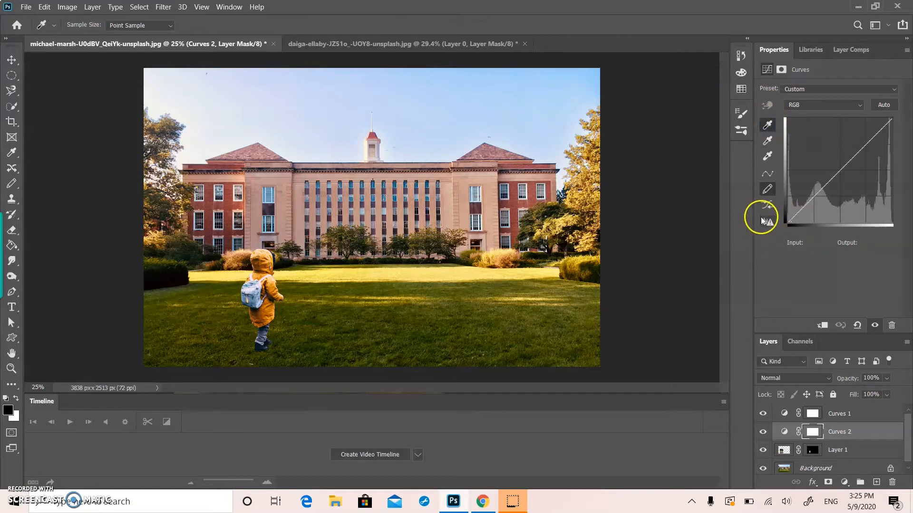
click(770, 185)
click(766, 175)
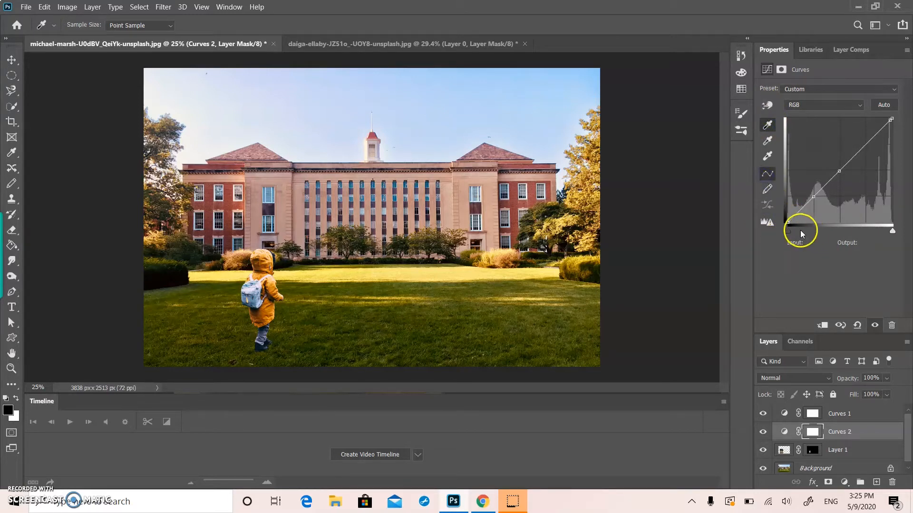
click(787, 224)
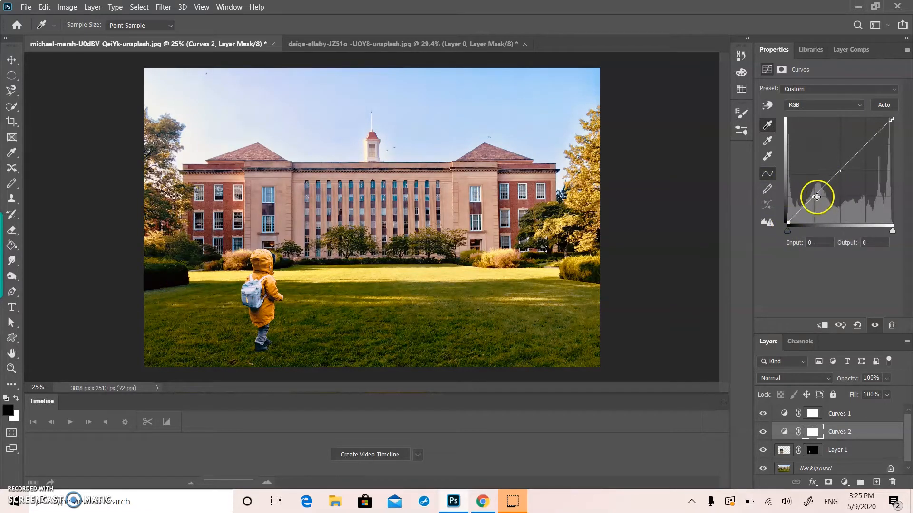
click(766, 122)
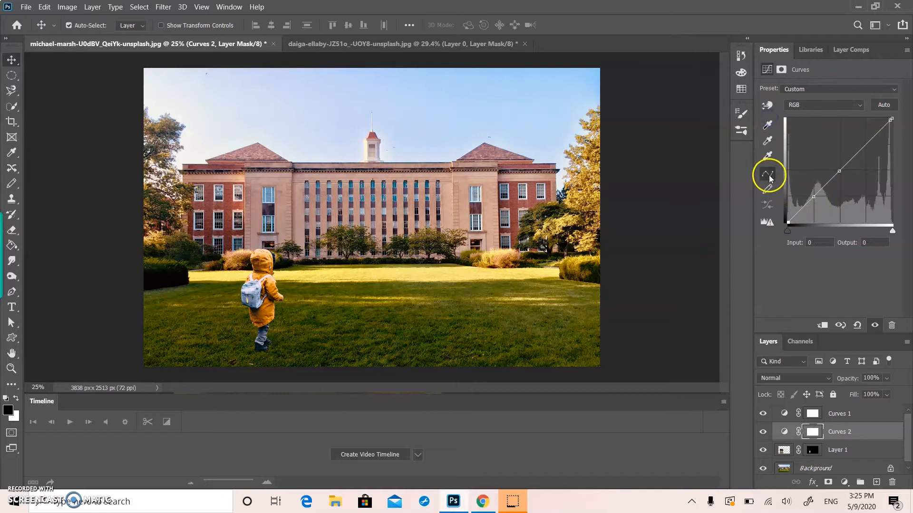
click(766, 207)
click(770, 197)
click(766, 226)
drag(787, 231, 814, 187)
key(ctrl+z)
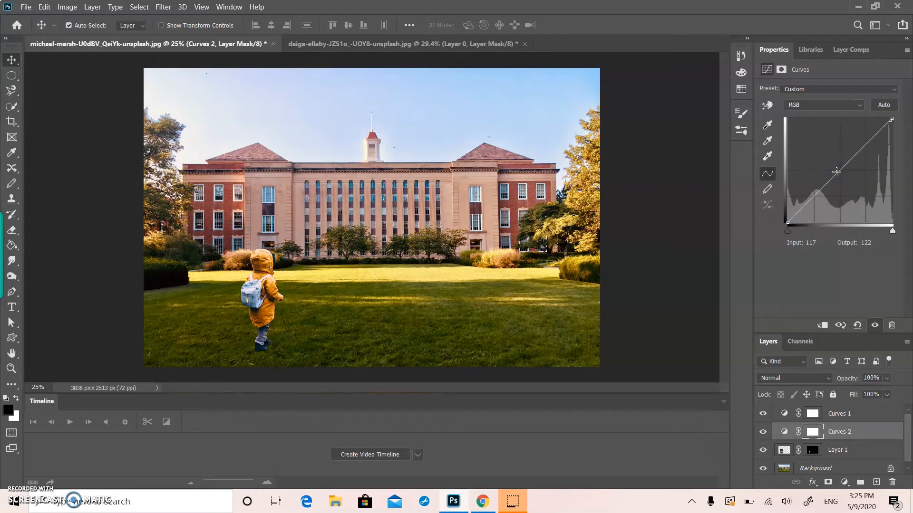
Step: Clip Curves 2 to Layer 1 and raise the curve's black point input to darken the child's shadows
drag(788, 231, 793, 230)
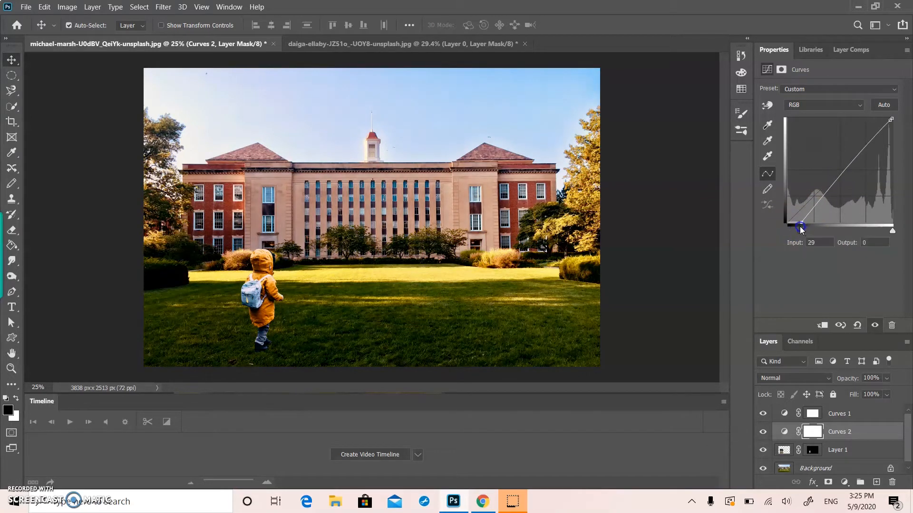
alt+click(853, 440)
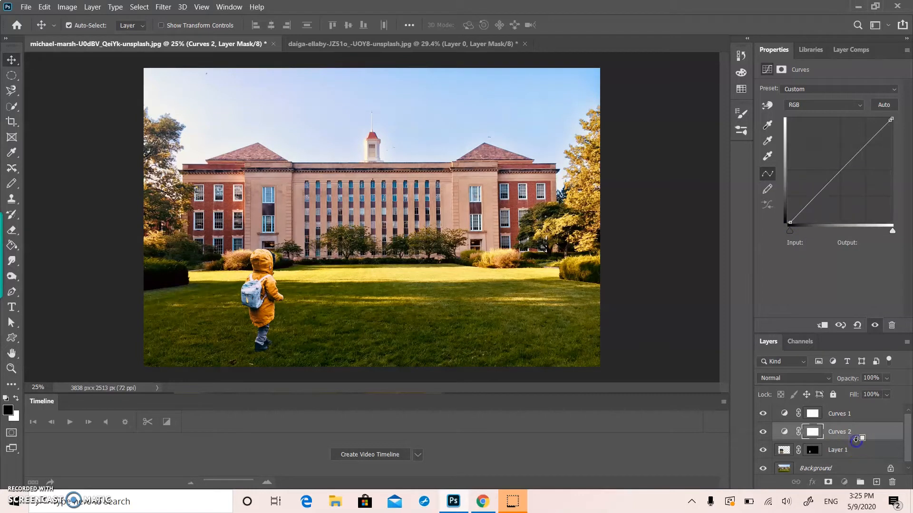
mouse_move(793, 230)
mouse_down()
mouse_move(822, 229)
mouse_move(807, 224)
mouse_up()
Step: Fine-tune the endpoints of Curves 2, leaving the white point at input 254
drag(890, 231, 878, 231)
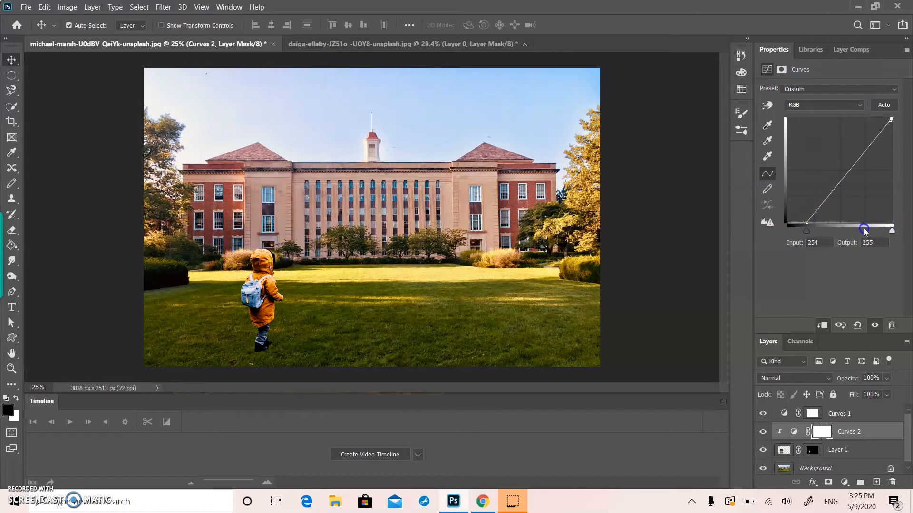
click(892, 231)
drag(804, 231, 796, 232)
Step: Reselect Curves 2, undo the last change, and deselect all layers
click(705, 249)
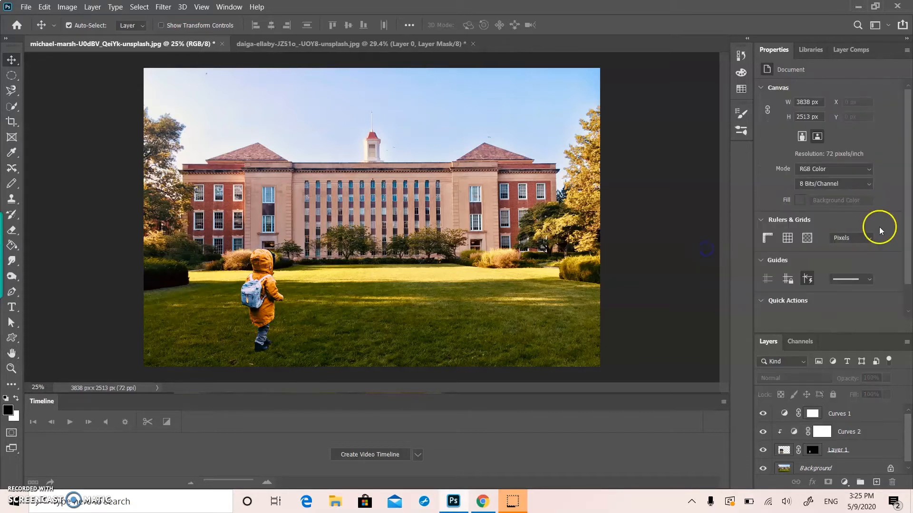
click(871, 442)
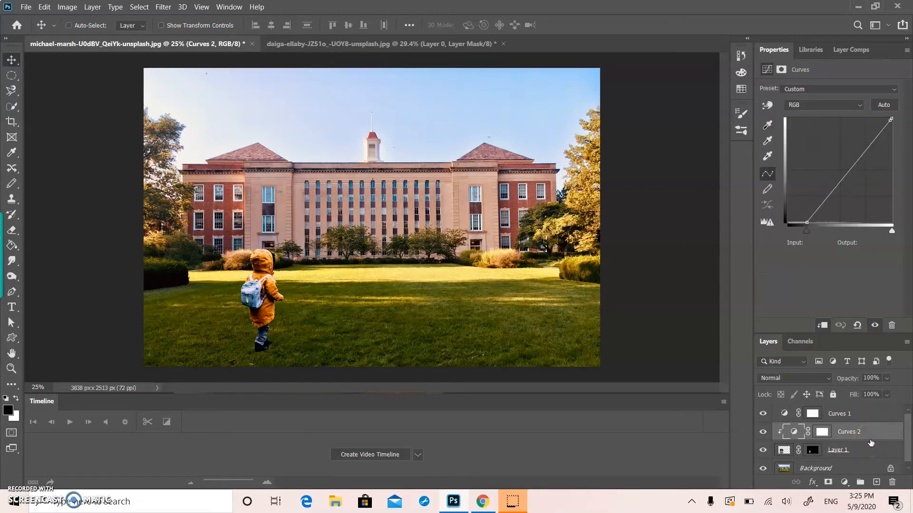
key(ctrl+z)
click(632, 318)
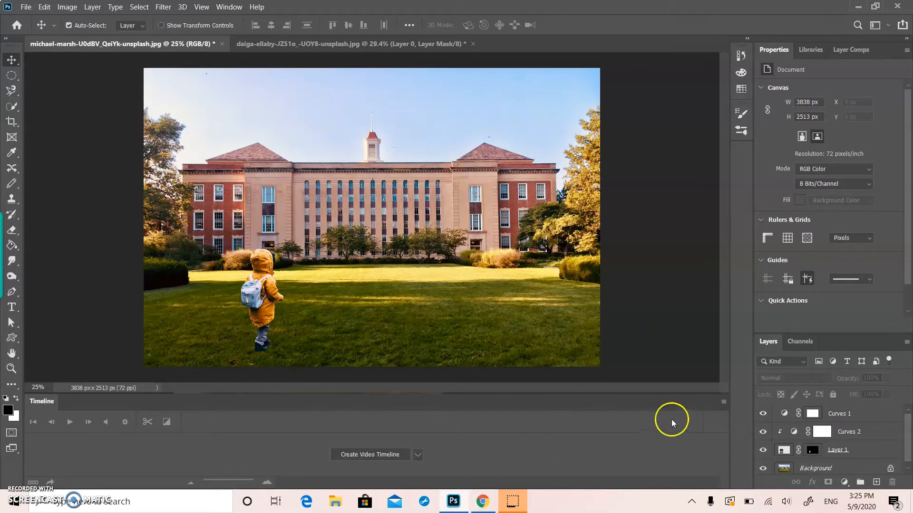
Step: Add a Drop Shadow effect to Layer 1 with its default settings
click(864, 449)
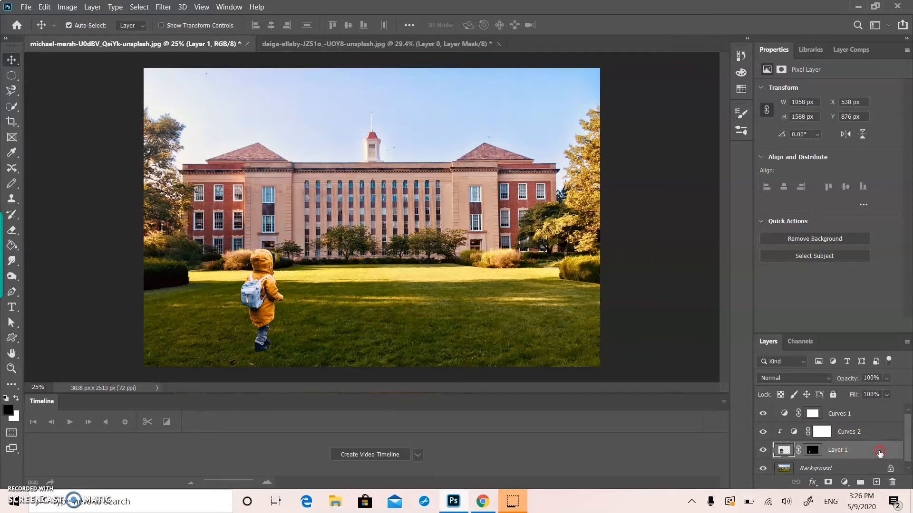
right_click(880, 451)
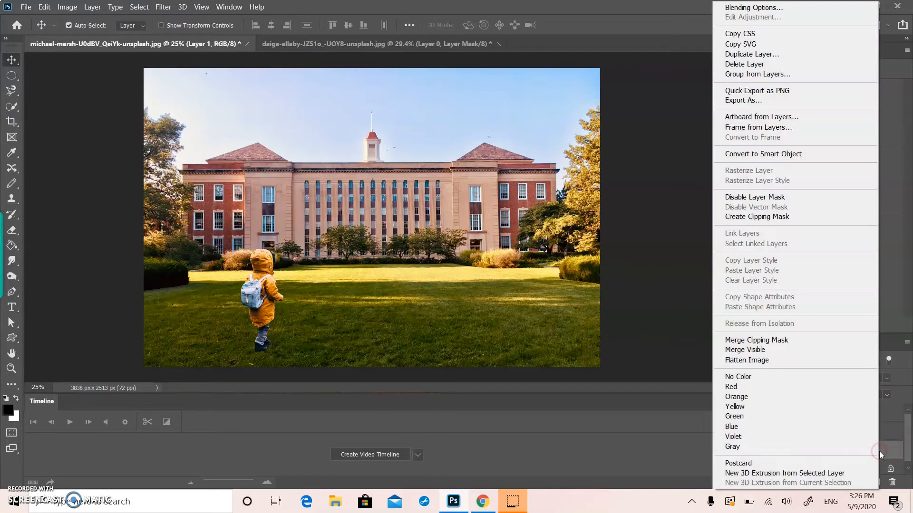
click(742, 7)
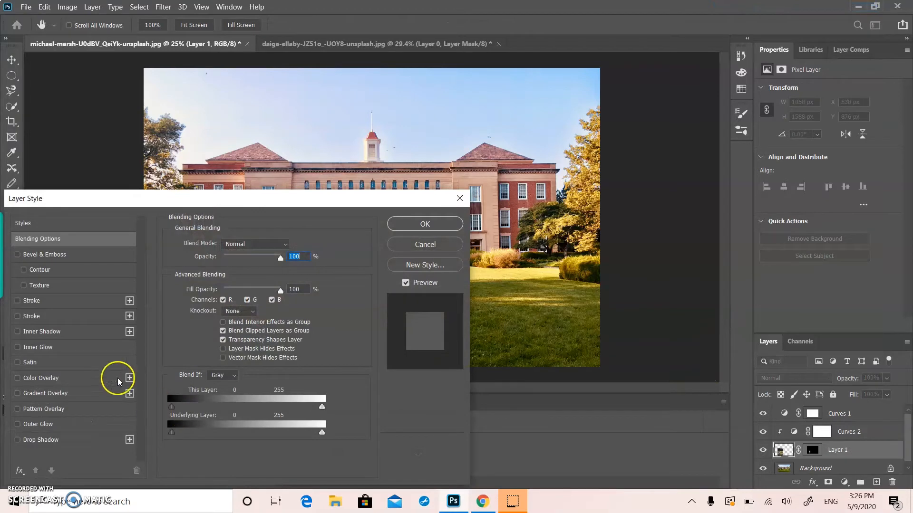
click(19, 440)
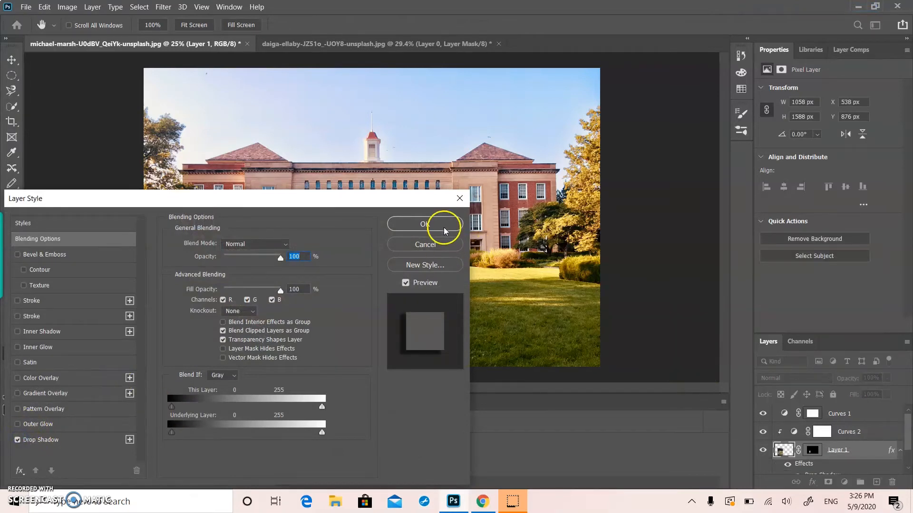
click(443, 226)
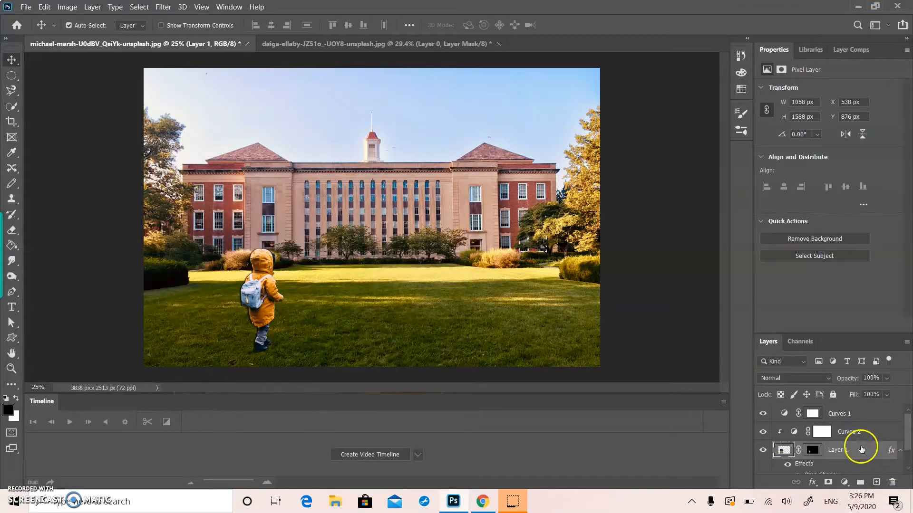
Step: Convert Layer 1's Drop Shadow effect into a separate layer and select that layer
scroll(860, 444, down, 1)
right_click(837, 448)
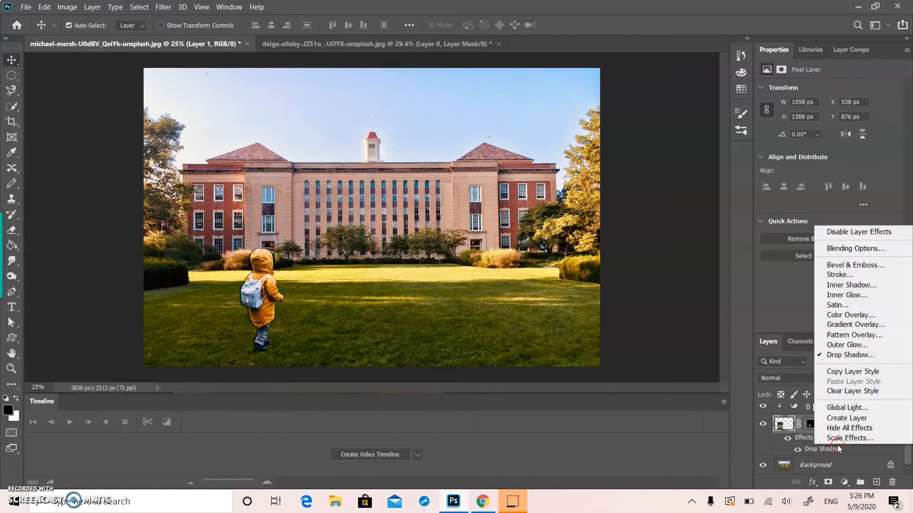
click(843, 419)
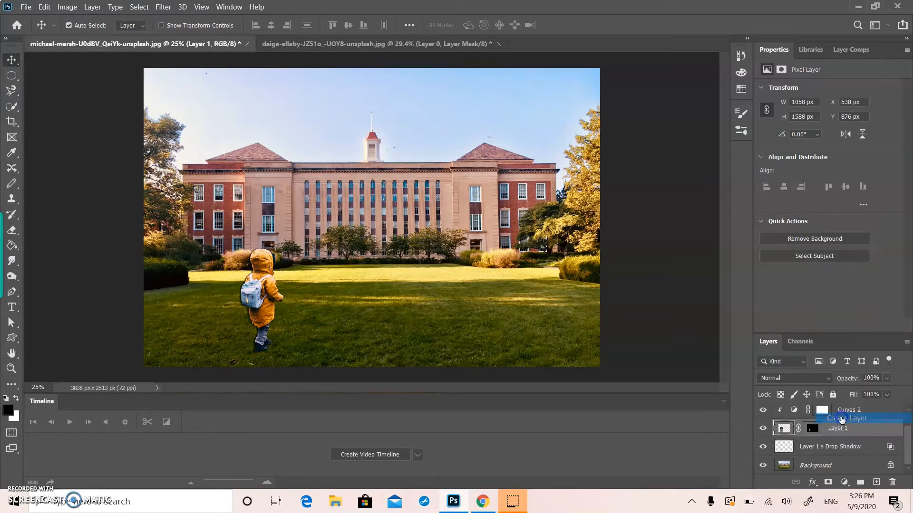
click(825, 447)
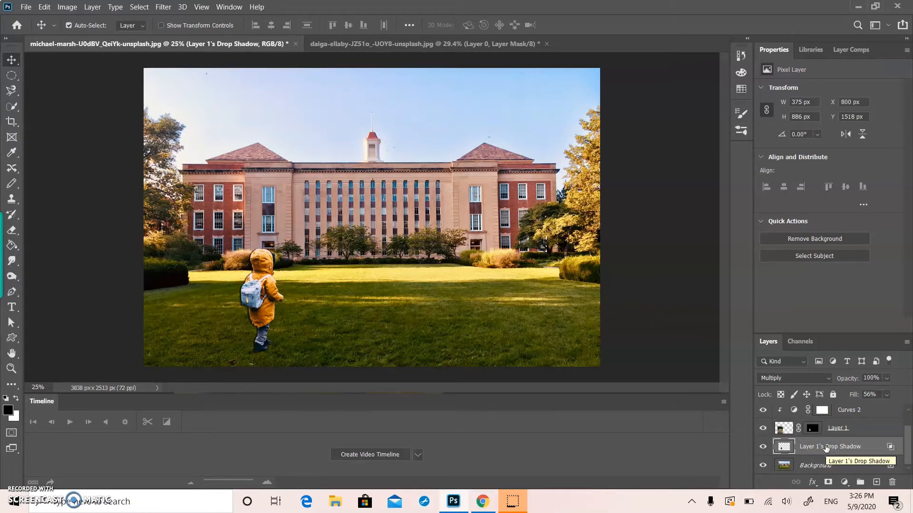
Step: Transform the drop shadow layer to about 29% height with a horizontal skew of about -74° so it falls across the lawn from the child's feet
drag(256, 287, 248, 304)
key(ctrl)
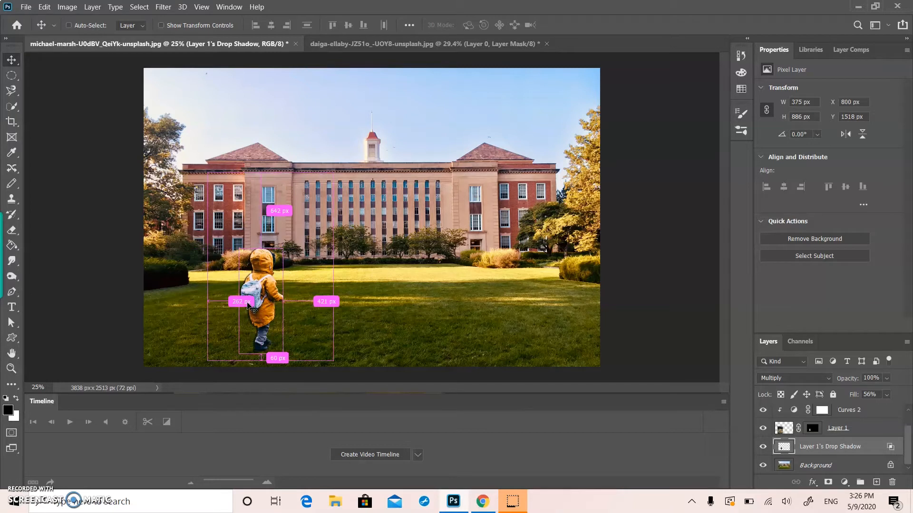
key(ctrl+t)
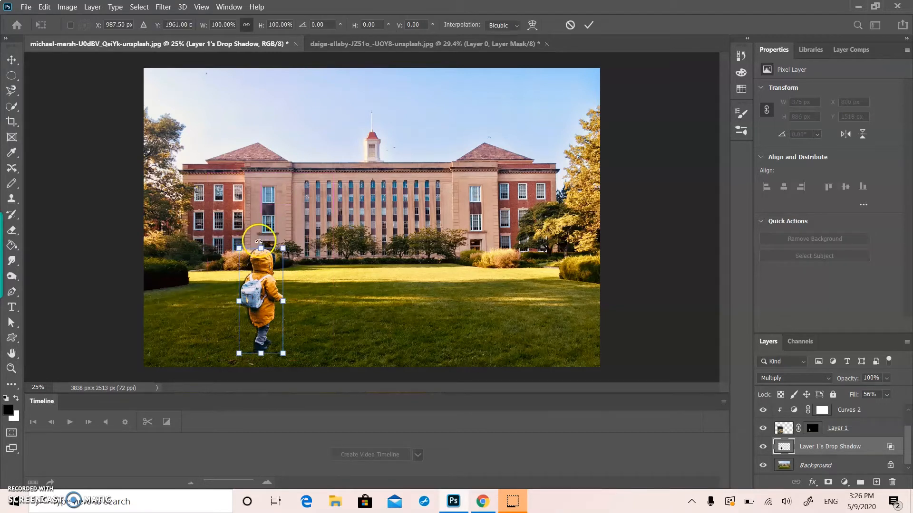
drag(260, 246, 373, 320)
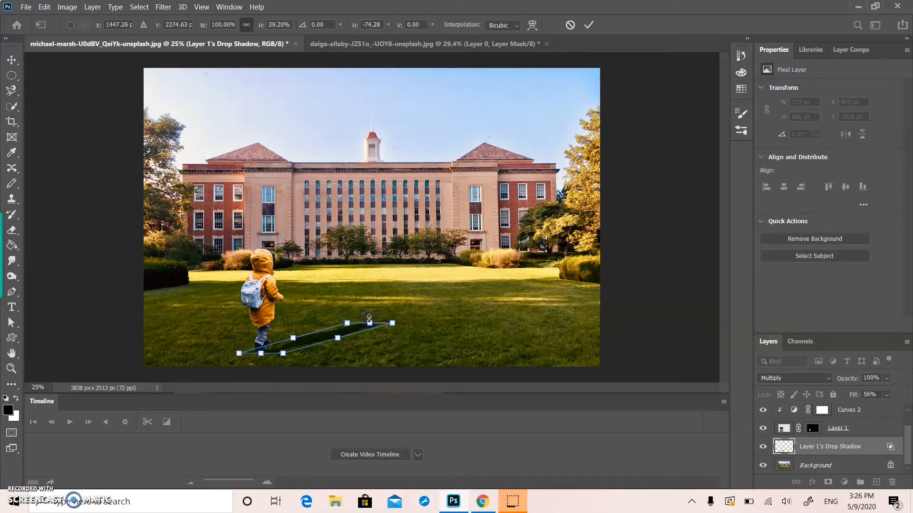
key(Return)
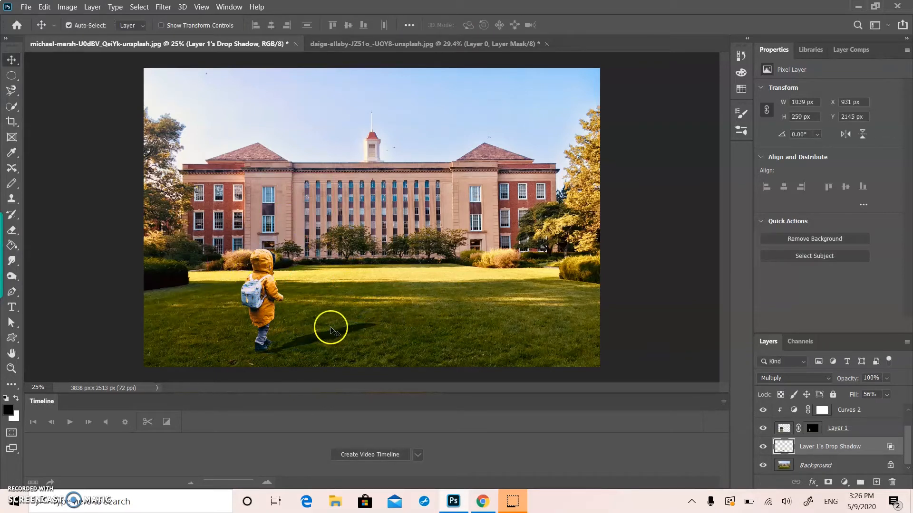
Step: Set the drop shadow layer's opacity to 100% and deselect all layers
click(886, 378)
mouse_move(902, 391)
mouse_down()
mouse_move(880, 392)
mouse_move(906, 391)
mouse_up()
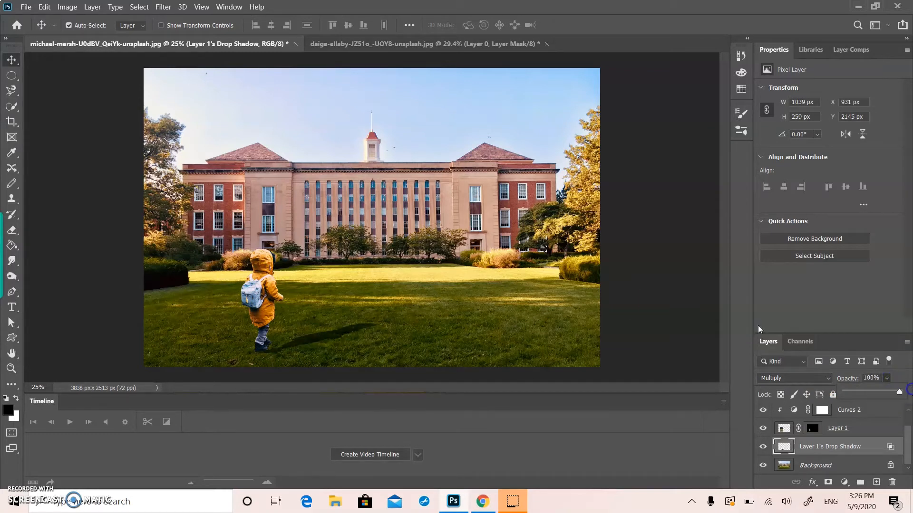
click(613, 383)
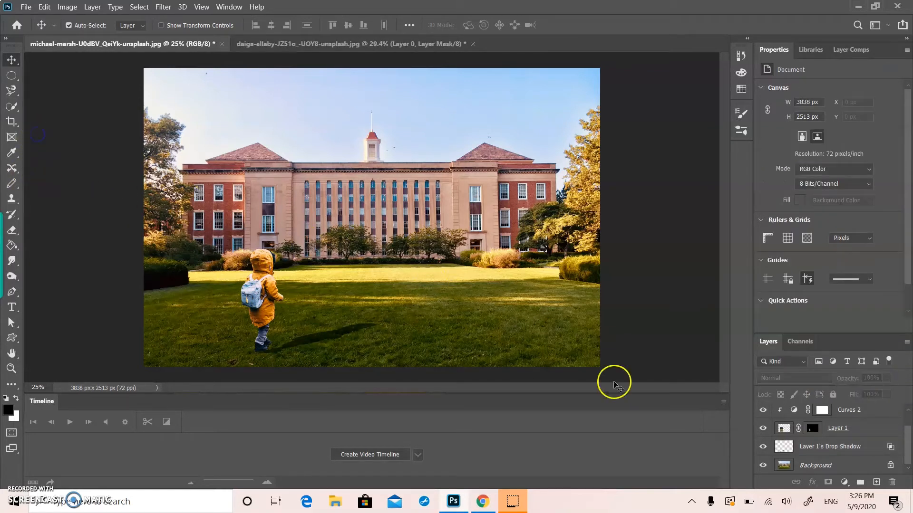
Step: Add a layer mask to the drop shadow layer and fade the shadow with a black 400 px brush at 43% opacity
click(813, 447)
click(828, 482)
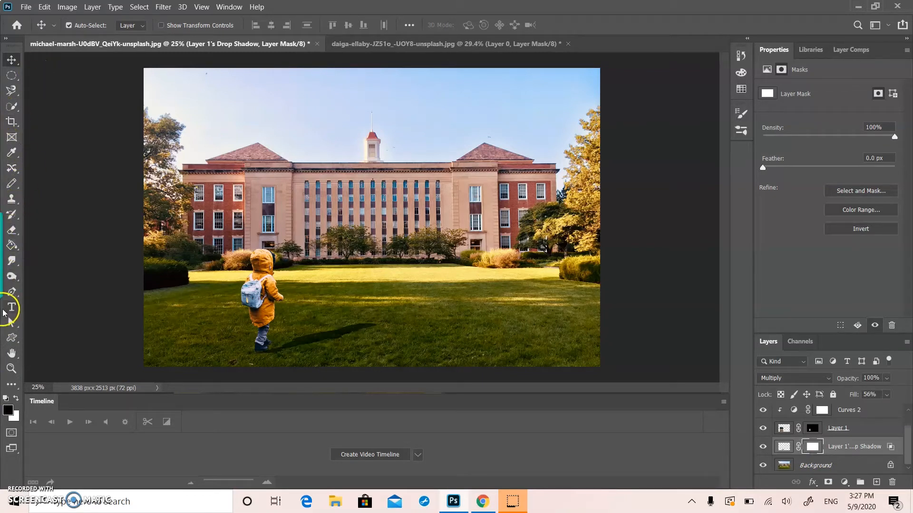
click(11, 183)
click(44, 185)
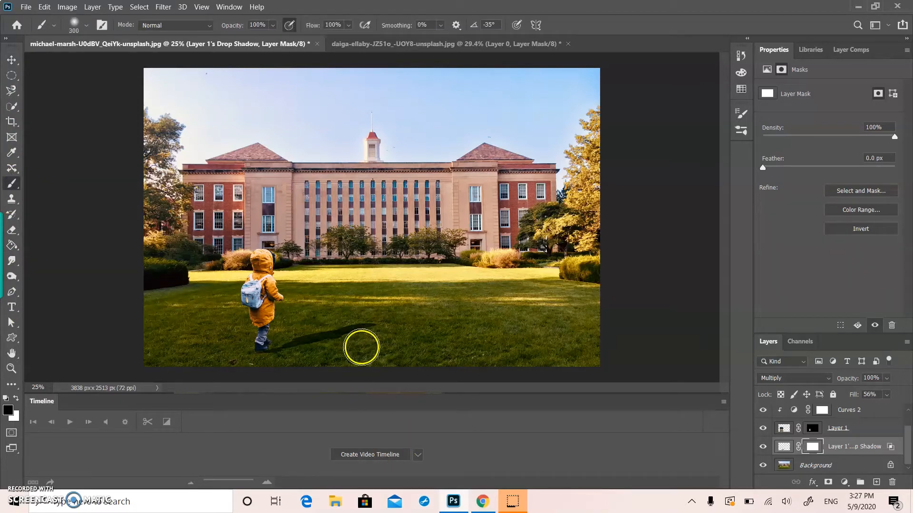
click(274, 25)
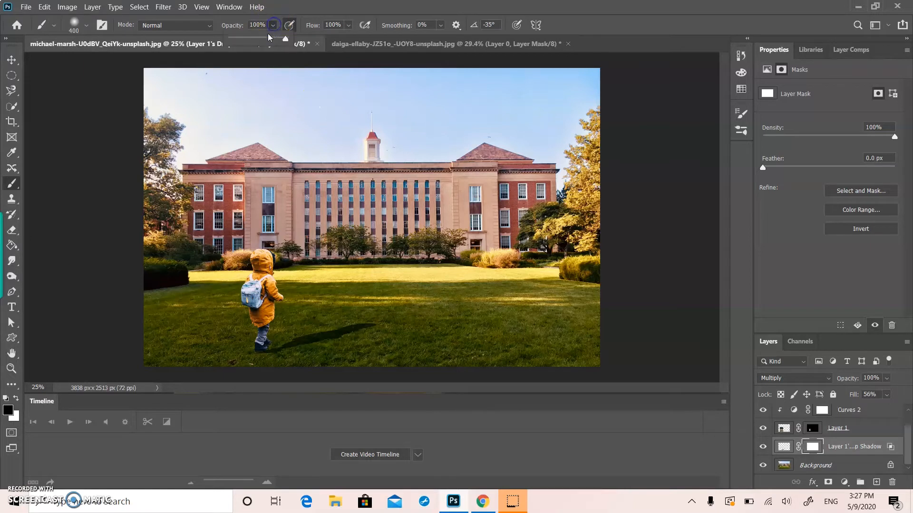
drag(252, 39, 255, 39)
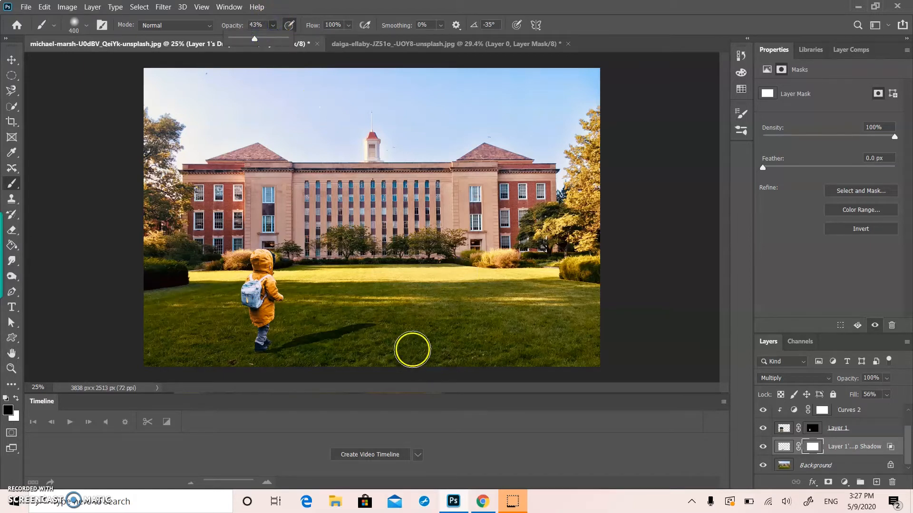
drag(384, 332, 291, 366)
Step: Raise the brush opacity to 100% and paint further along the shadow's lower side on the mask
click(273, 25)
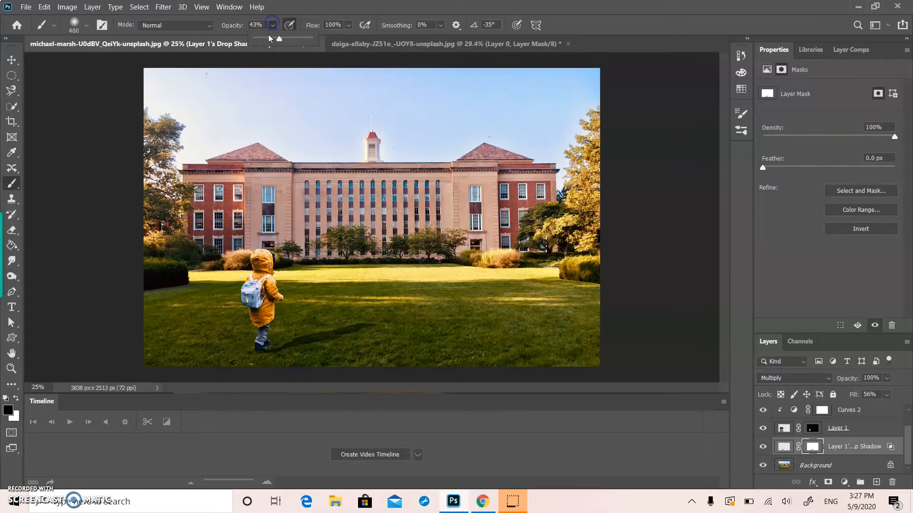
drag(285, 37, 328, 39)
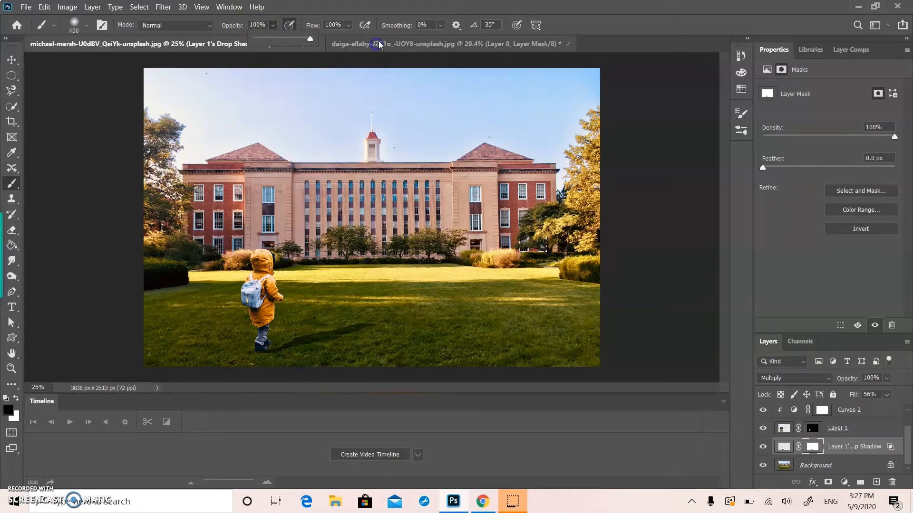
mouse_move(327, 357)
mouse_down()
mouse_move(285, 366)
mouse_move(318, 360)
mouse_up()
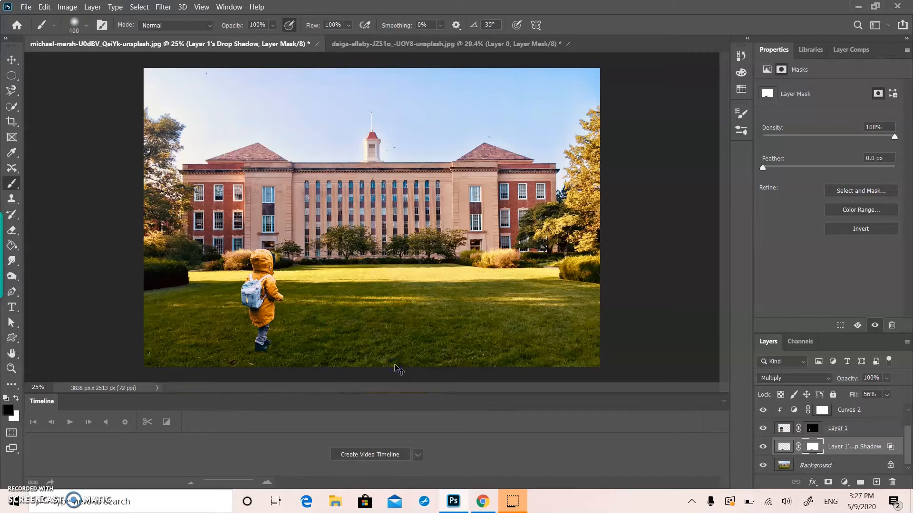
Step: Reduce the brush size to 175 px and mask the shadow's edges from its far end to the child's boots
scroll(342, 249, up, 5)
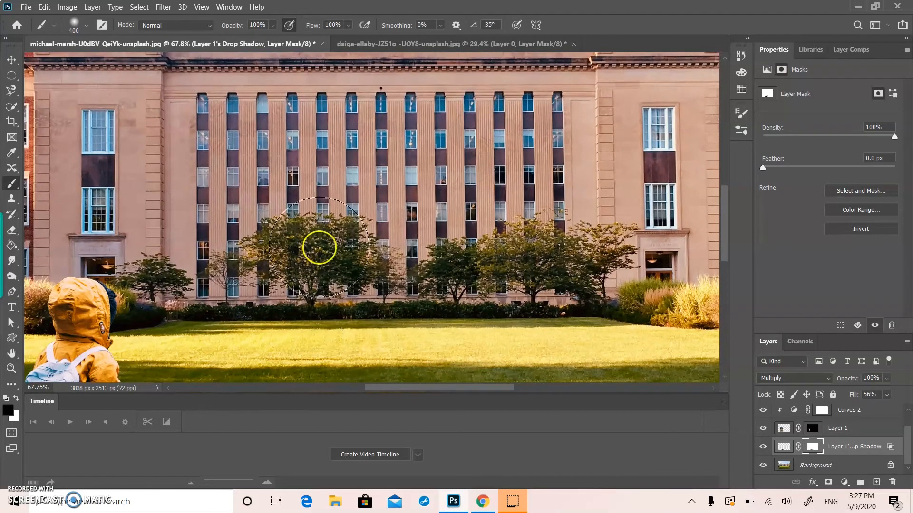
scroll(296, 198, down, 10)
scroll(291, 195, up, 2)
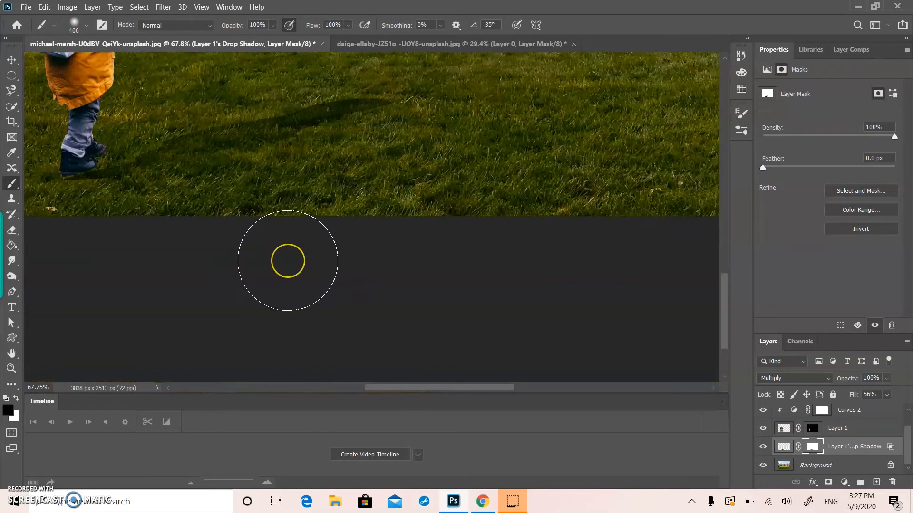
key([)
key([)
key([)
key([)
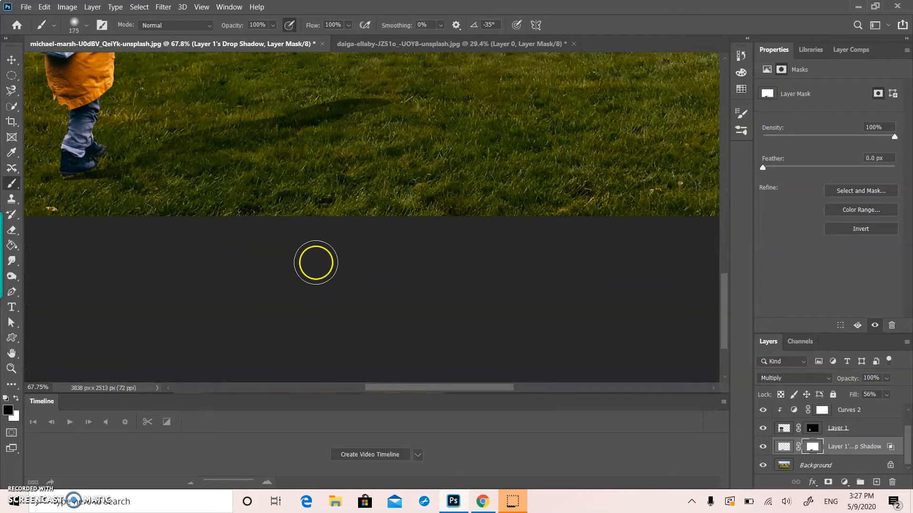
scroll(314, 261, up, 3)
mouse_move(393, 220)
mouse_down()
mouse_move(387, 230)
mouse_move(298, 251)
mouse_up()
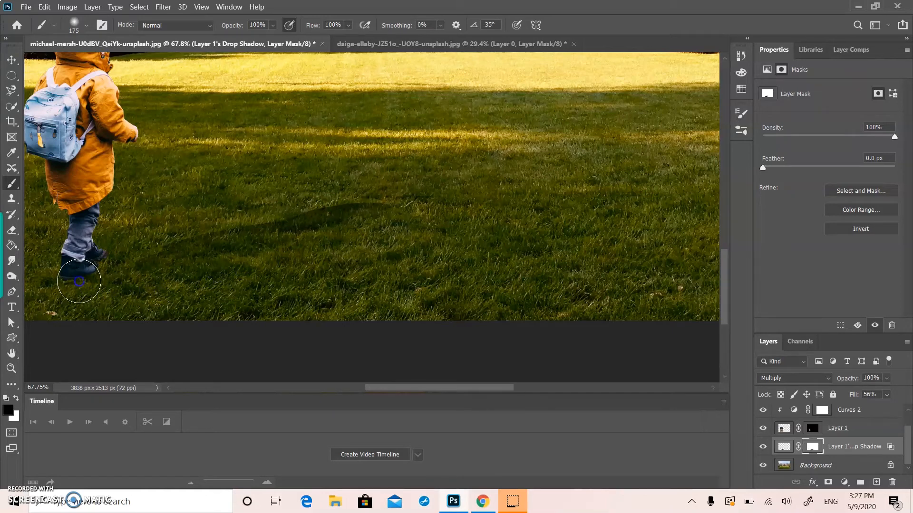
mouse_move(94, 285)
mouse_down()
mouse_move(135, 226)
mouse_move(123, 242)
mouse_move(141, 230)
mouse_move(202, 244)
mouse_move(207, 254)
mouse_move(166, 252)
mouse_move(222, 267)
mouse_move(161, 239)
mouse_move(123, 276)
mouse_move(74, 277)
mouse_up()
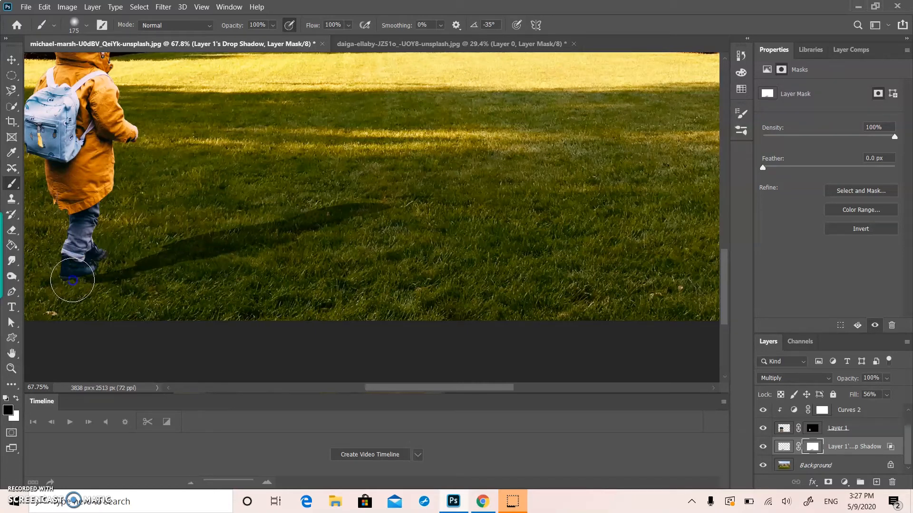
mouse_move(184, 209)
mouse_down()
mouse_move(128, 209)
mouse_move(110, 250)
mouse_up()
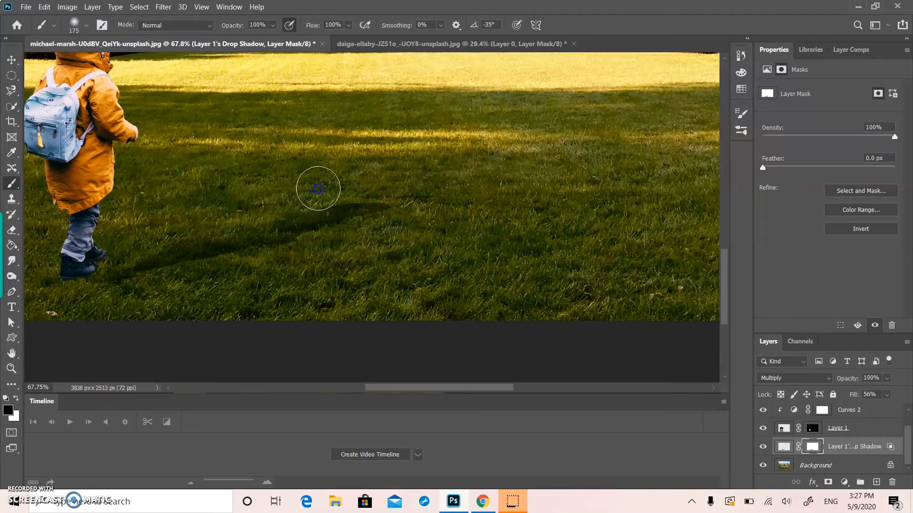
click(367, 238)
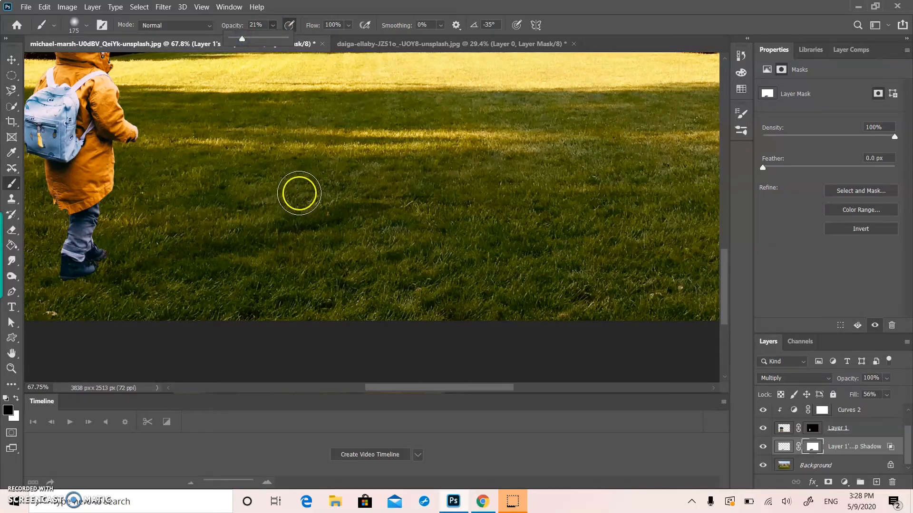
Step: Softly fade the rest of the shadow on its mask with the 175 px brush at 21% opacity
drag(271, 191, 368, 222)
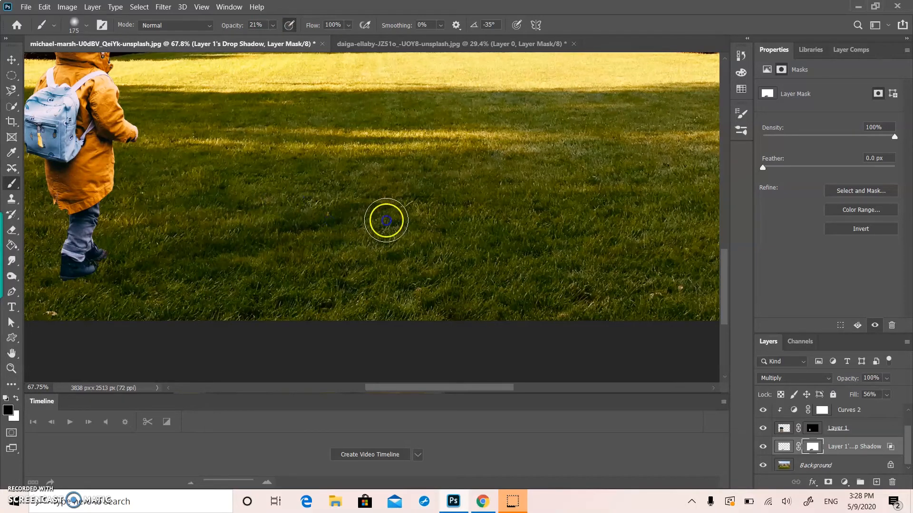
drag(196, 268, 146, 268)
mouse_move(282, 275)
mouse_down()
mouse_move(260, 249)
mouse_move(276, 217)
mouse_up()
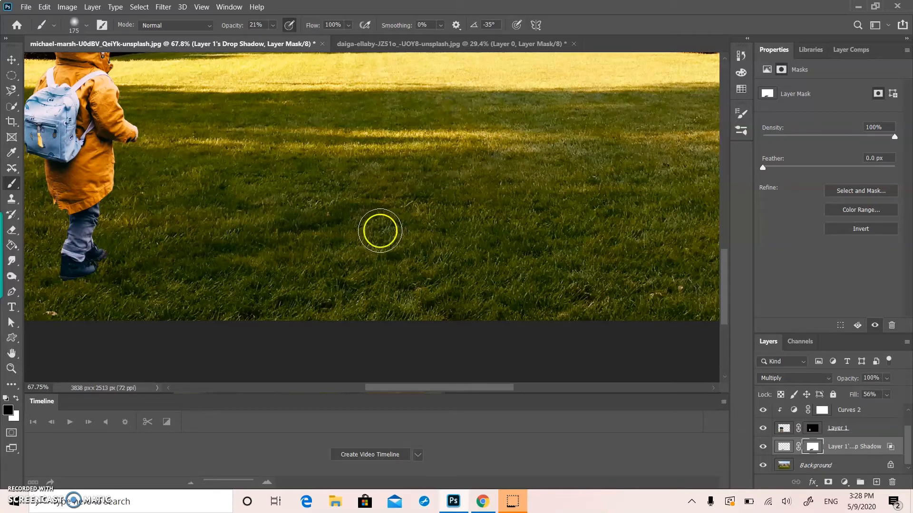
click(276, 230)
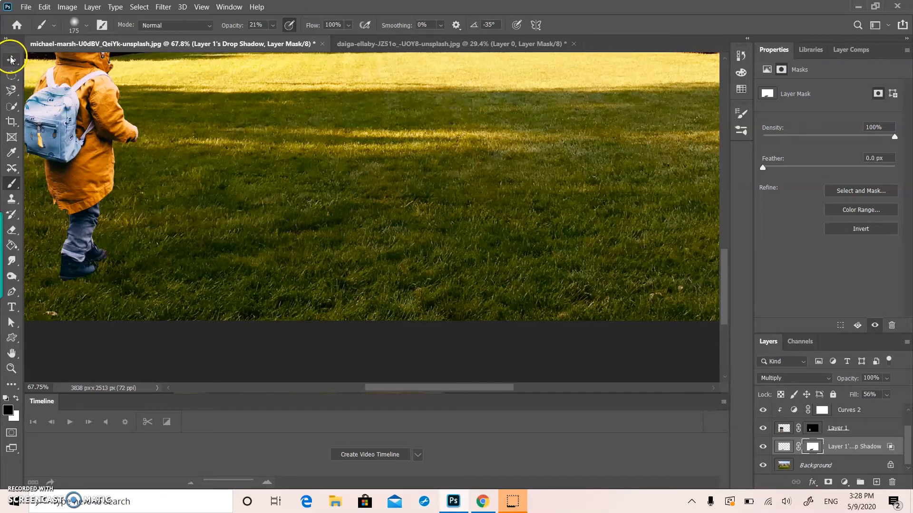
mouse_move(286, 227)
mouse_down()
mouse_move(428, 162)
mouse_move(455, 166)
mouse_up()
mouse_move(404, 198)
mouse_down()
mouse_move(506, 187)
mouse_move(386, 200)
mouse_move(361, 179)
mouse_move(338, 213)
mouse_up()
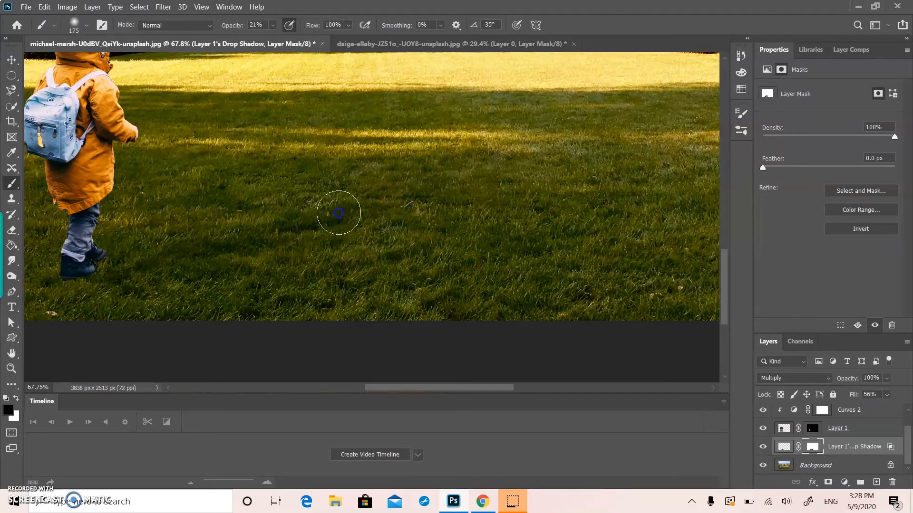
drag(409, 209, 538, 245)
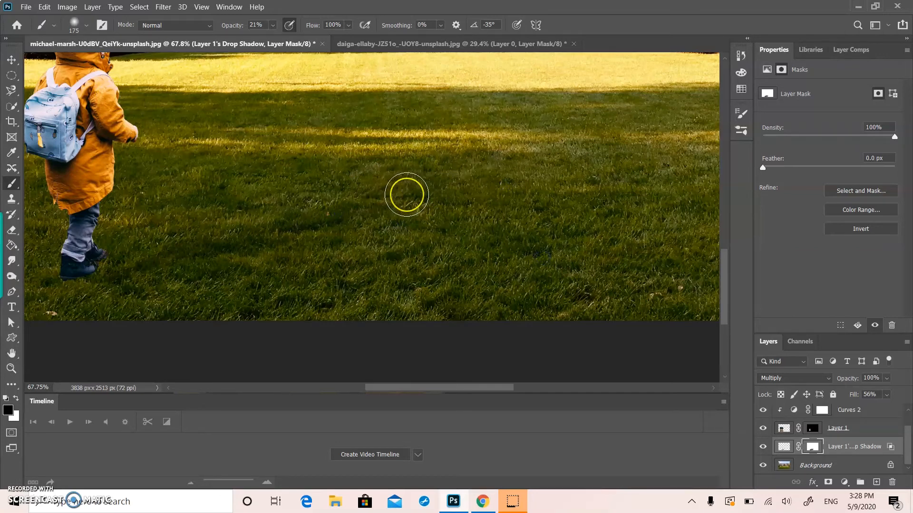
Step: Try to shift the drop shadow layer slightly on the lawn with the Move tool
scroll(406, 194, down, 5)
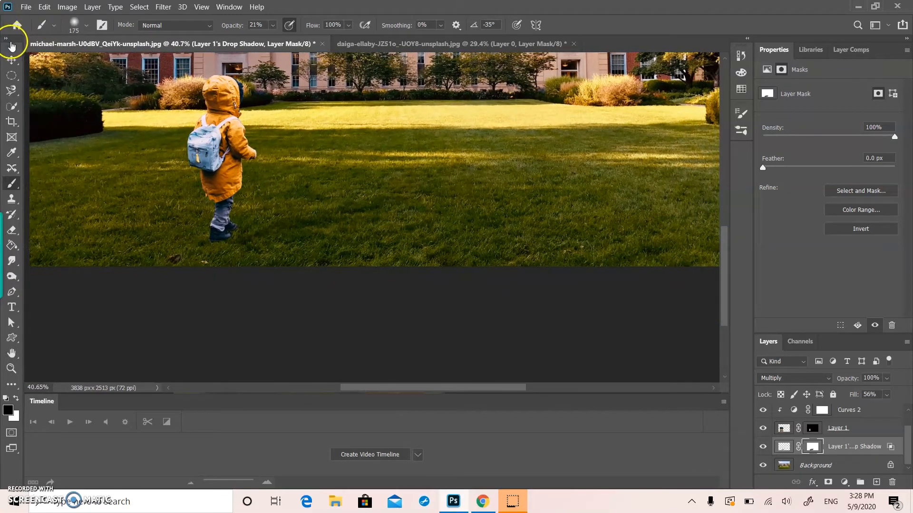
click(12, 59)
mouse_move(311, 222)
mouse_down()
mouse_move(332, 247)
mouse_move(293, 216)
mouse_up()
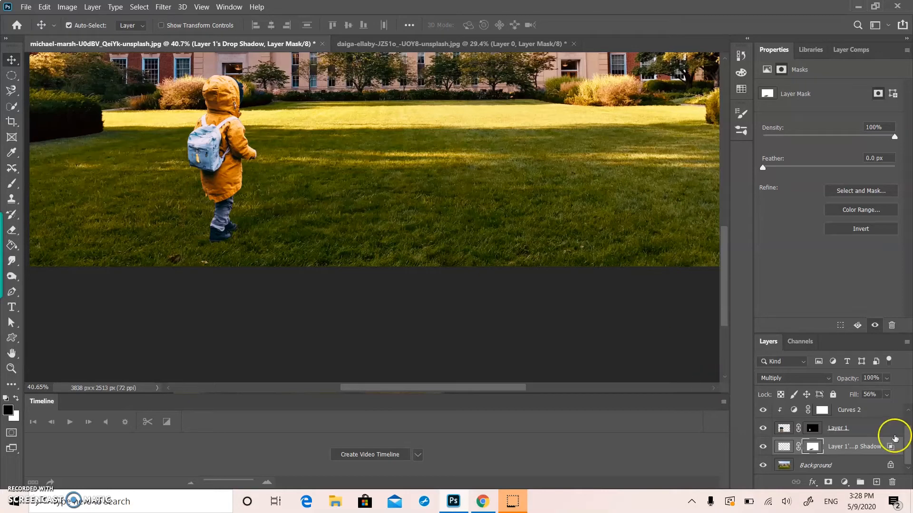
Step: Raise the drop shadow layer's fill to 79% and deselect the layer
click(886, 394)
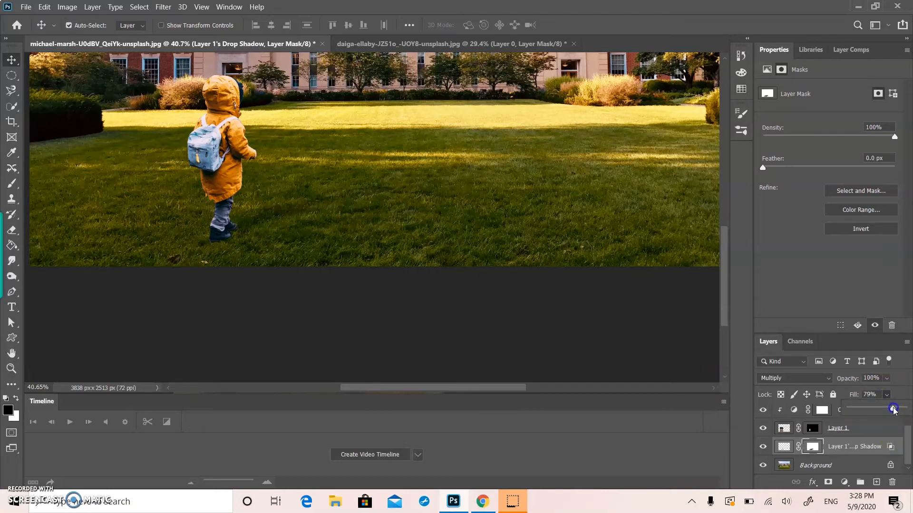
click(582, 246)
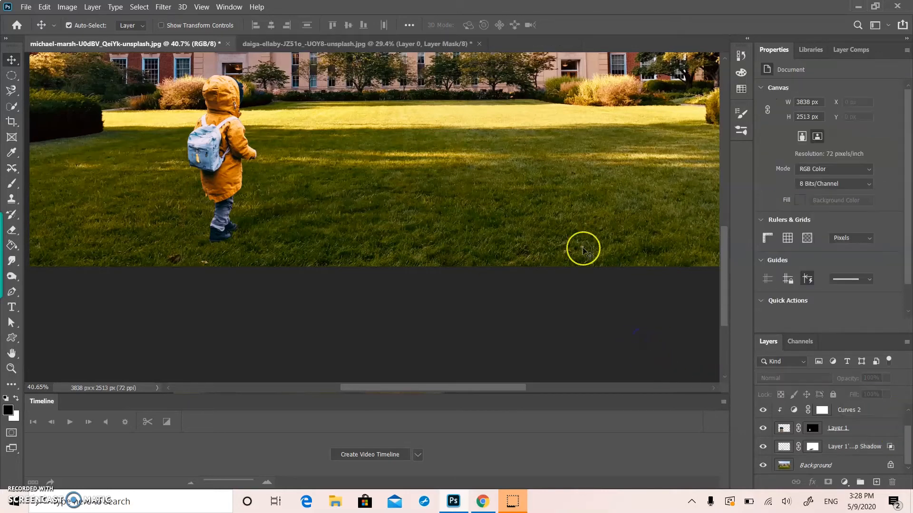
scroll(583, 247, up, 5)
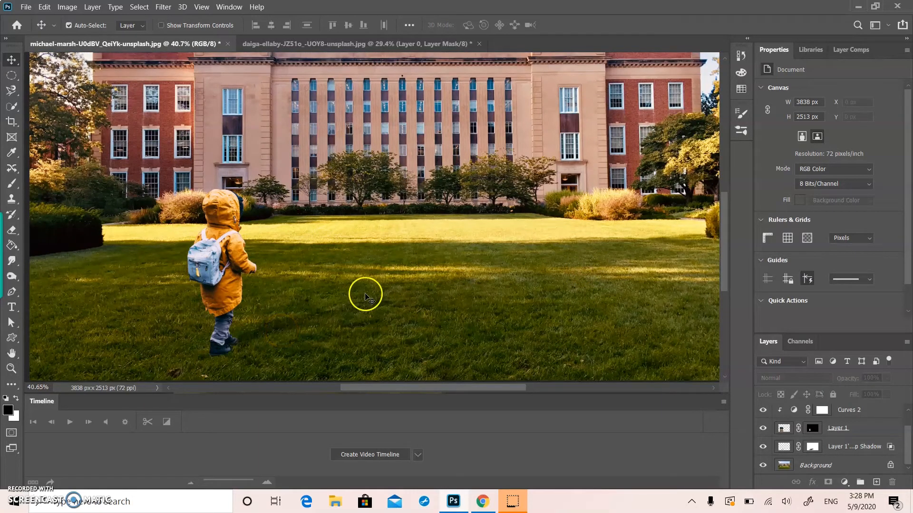
Step: Free-transform the drop shadow, skewing its far end outward and down the lawn, and align it with the child's boots
click(261, 332)
key(ctrl)
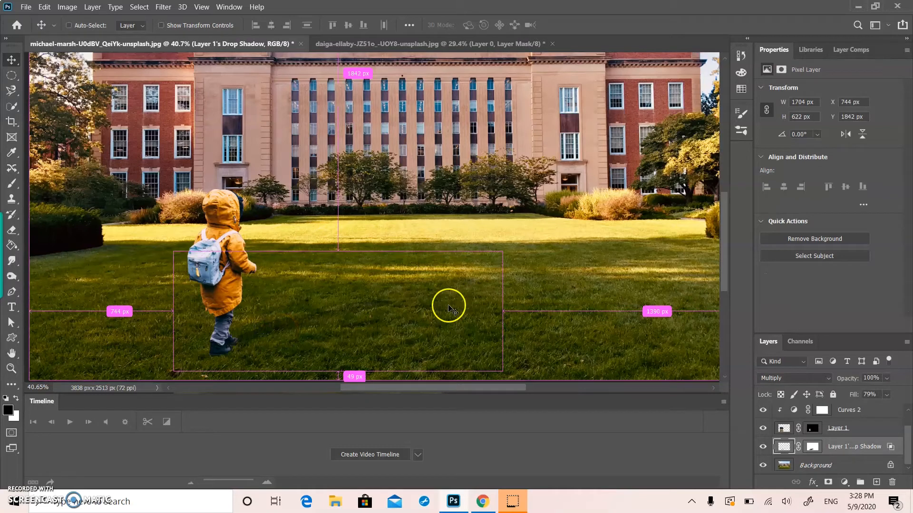
key(ctrl+t)
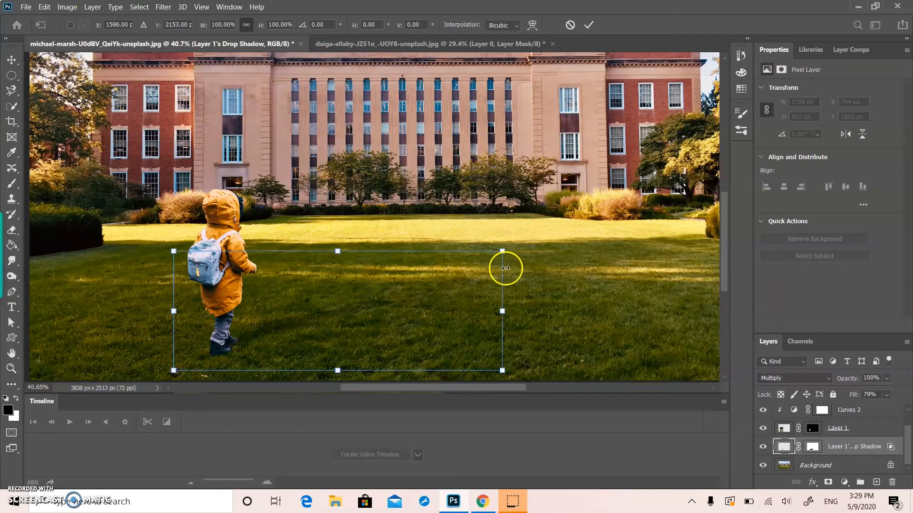
drag(502, 311, 534, 370)
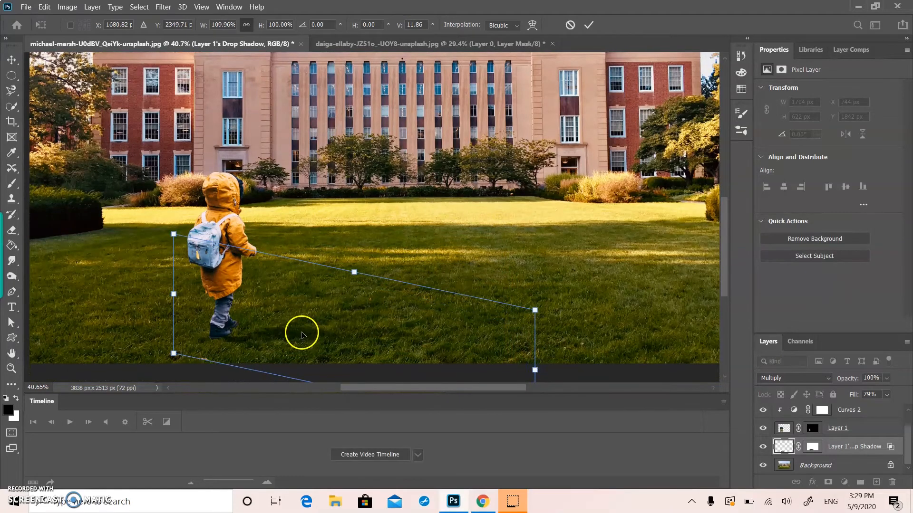
drag(301, 330, 301, 332)
key(Return)
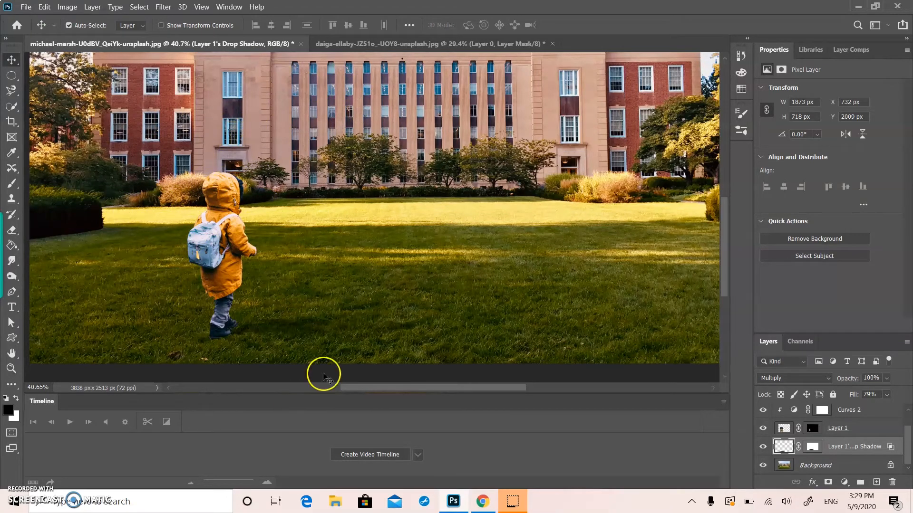
Step: Add a clipped Hue/Saturation adjustment above the child's layer with Lightness at -100
click(853, 430)
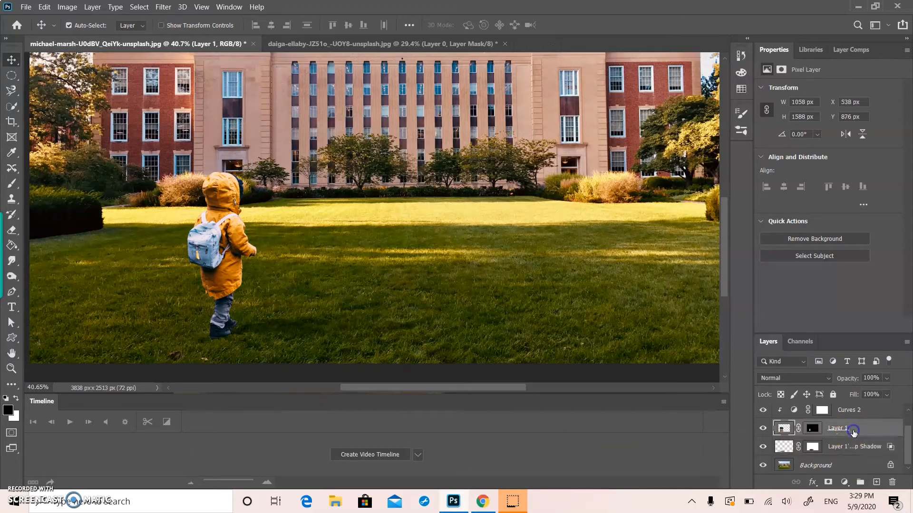
click(844, 483)
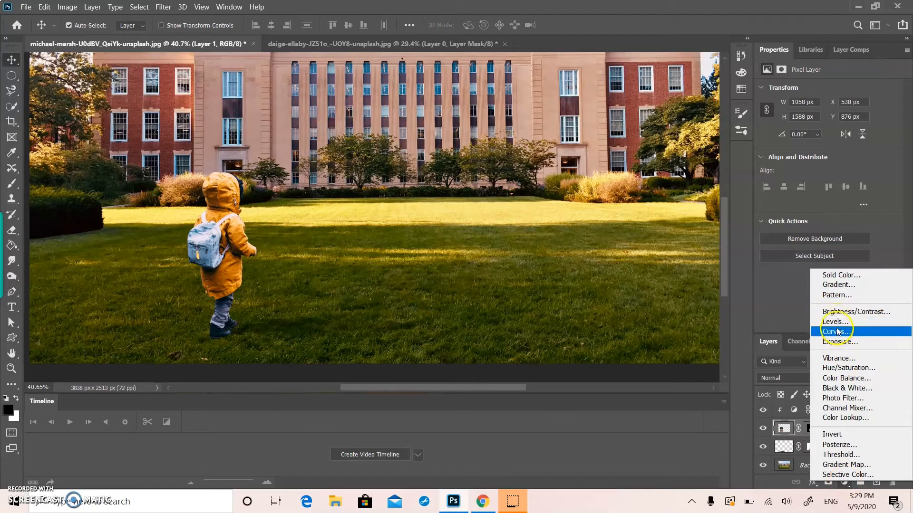
click(851, 370)
drag(826, 178, 760, 180)
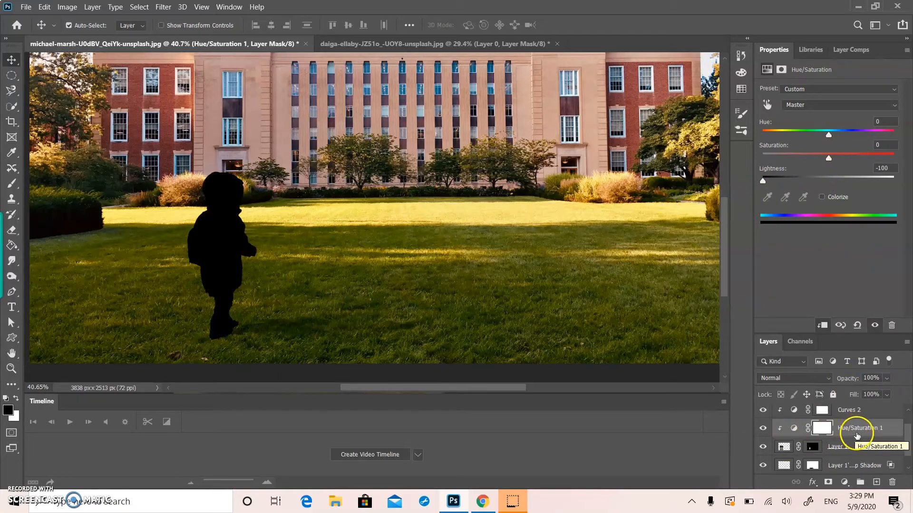
Step: Invert the darkening adjustment's mask and paint white at 21% opacity down the child's front side
click(821, 426)
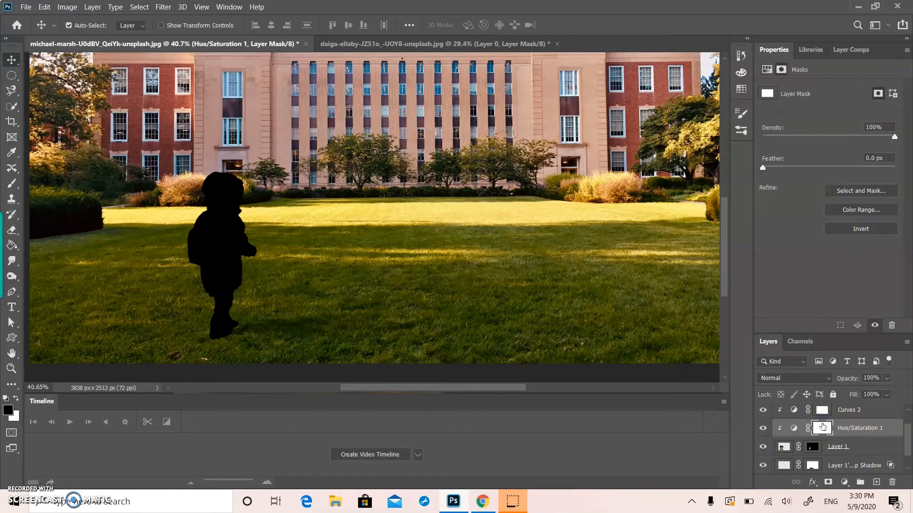
key(ctrl+i)
click(10, 184)
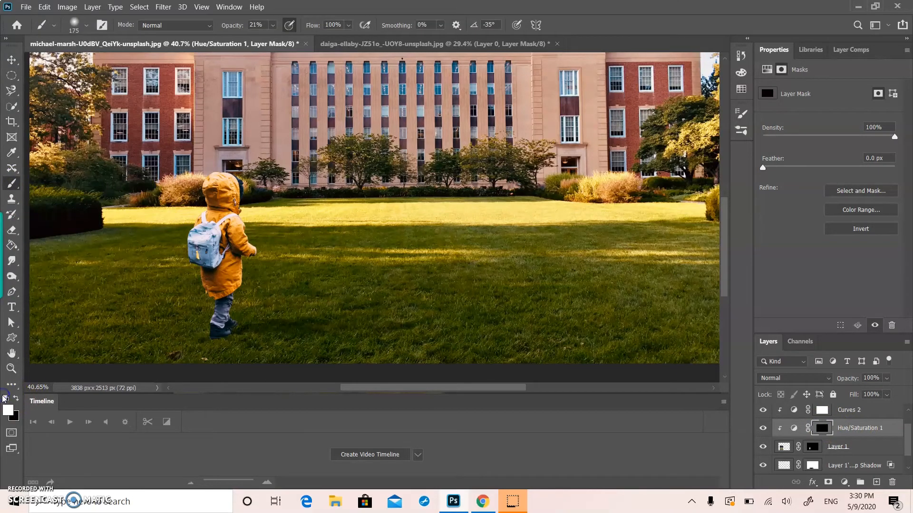
mouse_move(241, 182)
mouse_down()
mouse_move(245, 205)
mouse_move(226, 185)
mouse_move(246, 264)
mouse_move(230, 245)
mouse_move(222, 305)
mouse_up()
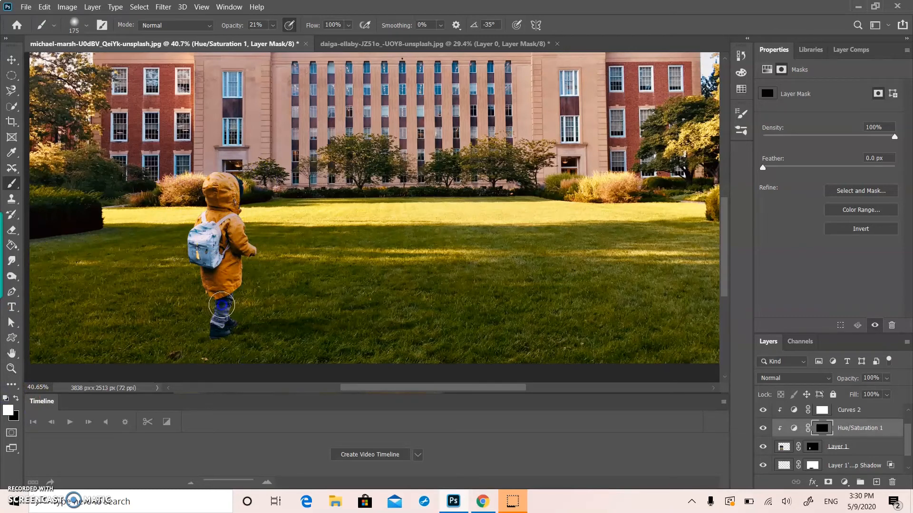
Step: Raise the brush opacity and repaint the darkening over the child, undoing the first stroke
click(274, 25)
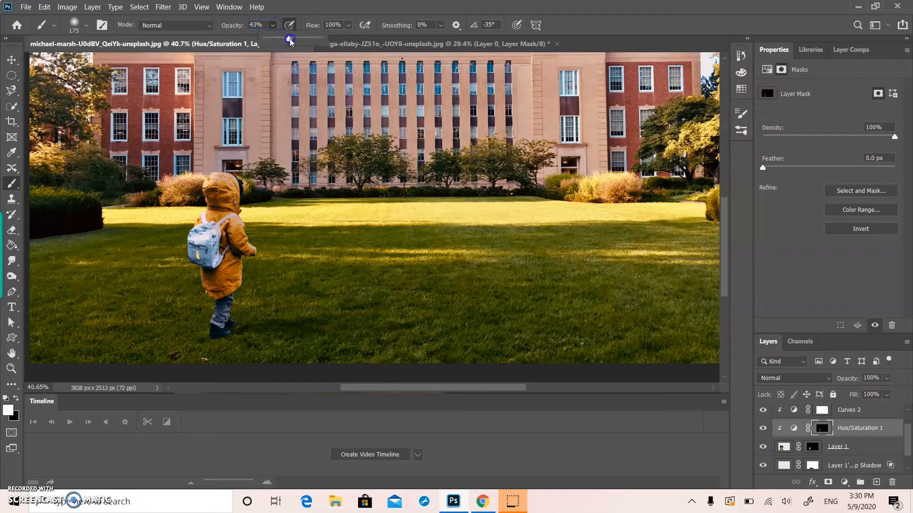
mouse_move(240, 179)
mouse_down()
mouse_move(252, 266)
mouse_move(250, 135)
mouse_move(252, 279)
mouse_up()
key(ctrl+z)
mouse_move(239, 185)
mouse_down()
mouse_move(260, 303)
mouse_move(236, 273)
mouse_move(237, 247)
mouse_move(207, 292)
mouse_move(209, 192)
mouse_move(261, 183)
mouse_move(224, 162)
mouse_up()
Step: Lower the brush opacity to 29%, soften the darkening with black, and shade the child's front edge with white
click(274, 25)
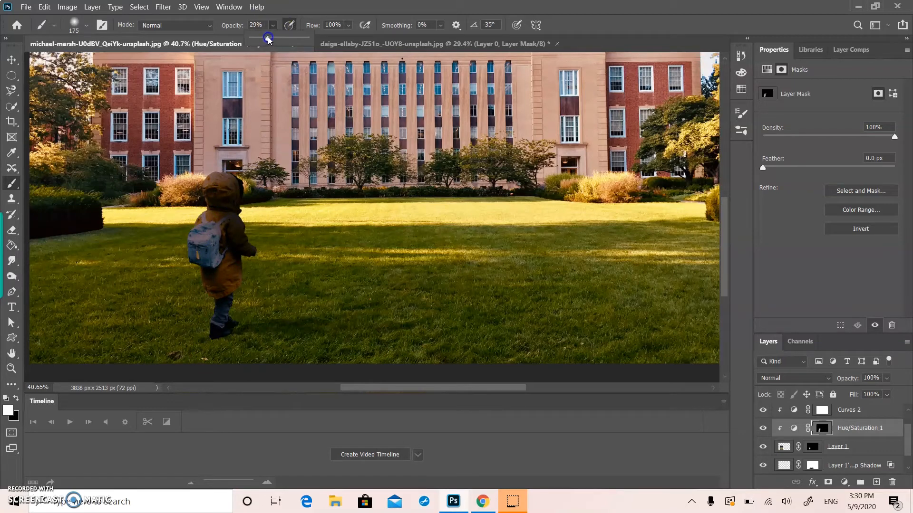
key(x)
mouse_move(226, 177)
mouse_down()
mouse_move(248, 271)
mouse_move(209, 176)
mouse_move(216, 314)
mouse_move(184, 163)
mouse_move(196, 315)
mouse_move(213, 276)
mouse_move(200, 215)
mouse_move(252, 393)
mouse_move(264, 265)
mouse_move(241, 165)
mouse_move(249, 346)
mouse_move(219, 390)
mouse_move(234, 160)
mouse_move(229, 321)
mouse_move(237, 203)
mouse_move(219, 337)
mouse_move(229, 255)
mouse_move(203, 171)
mouse_move(216, 273)
mouse_move(214, 157)
mouse_move(204, 349)
mouse_move(200, 308)
mouse_move(198, 213)
mouse_move(230, 369)
mouse_up()
key(x)
mouse_move(248, 228)
mouse_down()
mouse_move(240, 189)
mouse_move(251, 313)
mouse_move(240, 323)
mouse_up()
key(x)
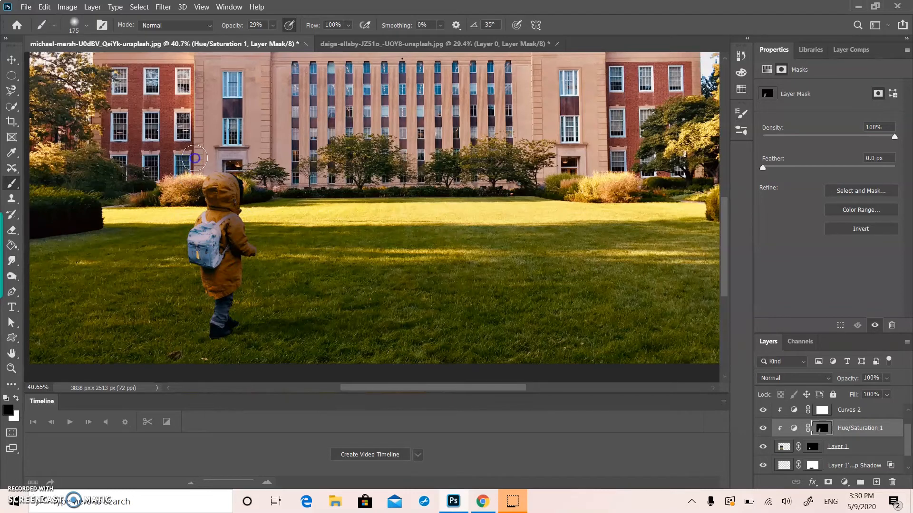
Step: Darken the coat and backpack a little more on the mask, and brush the back side lighter with black
key(x)
drag(234, 282, 206, 248)
key(x)
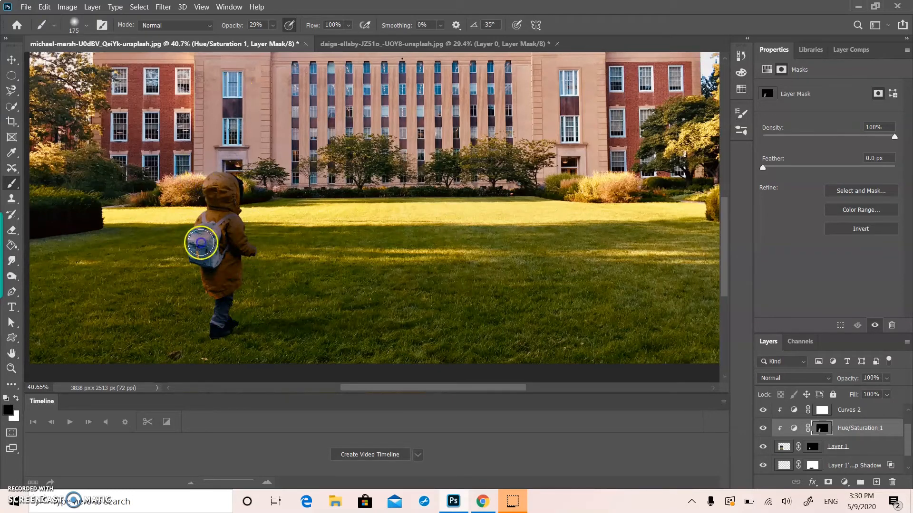
mouse_move(212, 331)
mouse_down()
mouse_move(191, 311)
mouse_move(194, 281)
mouse_move(204, 317)
mouse_move(208, 307)
mouse_move(201, 203)
mouse_up()
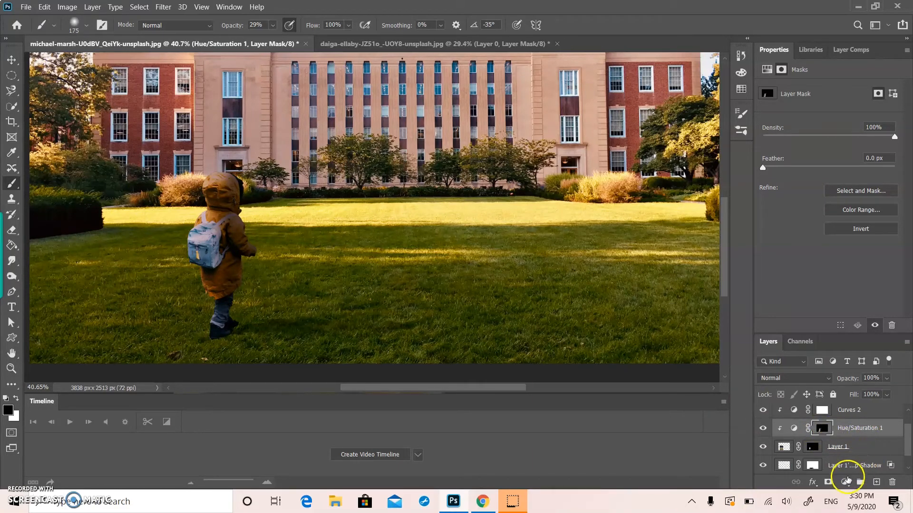
Step: Add a second Hue/Saturation adjustment to the child's layer, colorized with Hue 55, Saturation 51 and Lightness +58
click(852, 447)
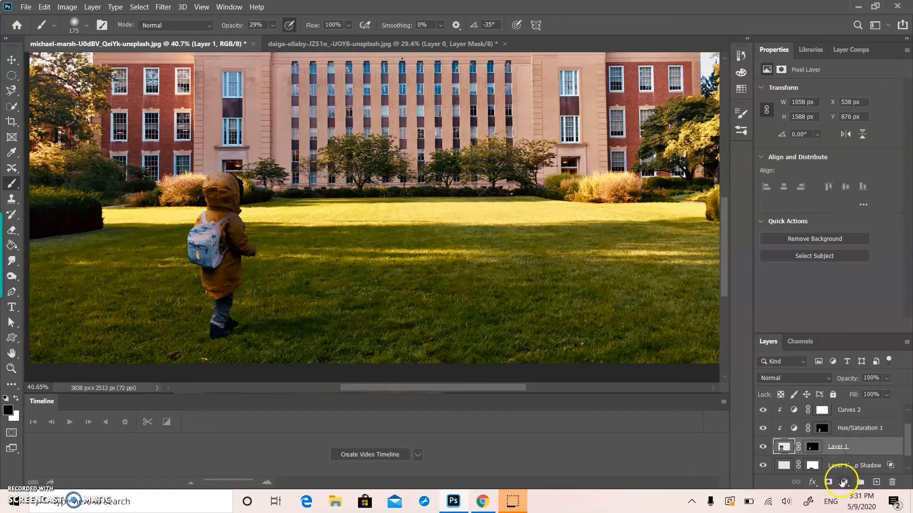
click(843, 481)
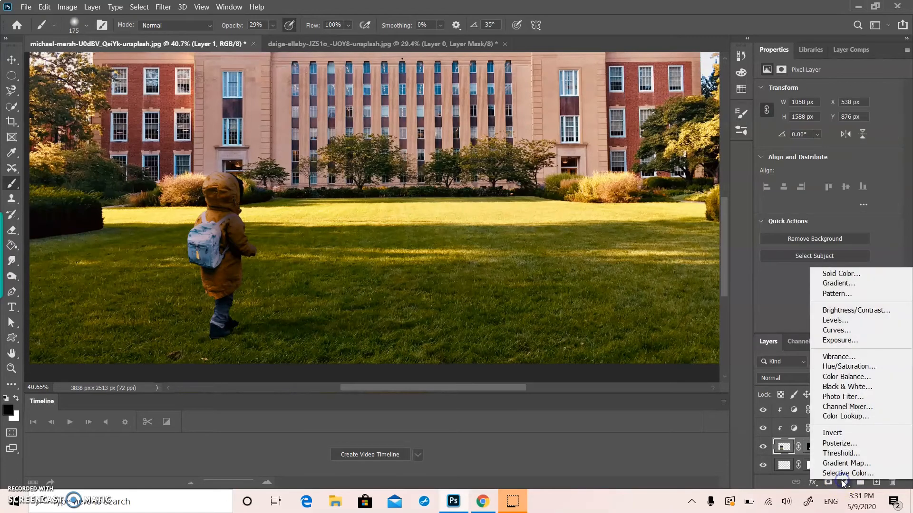
click(859, 367)
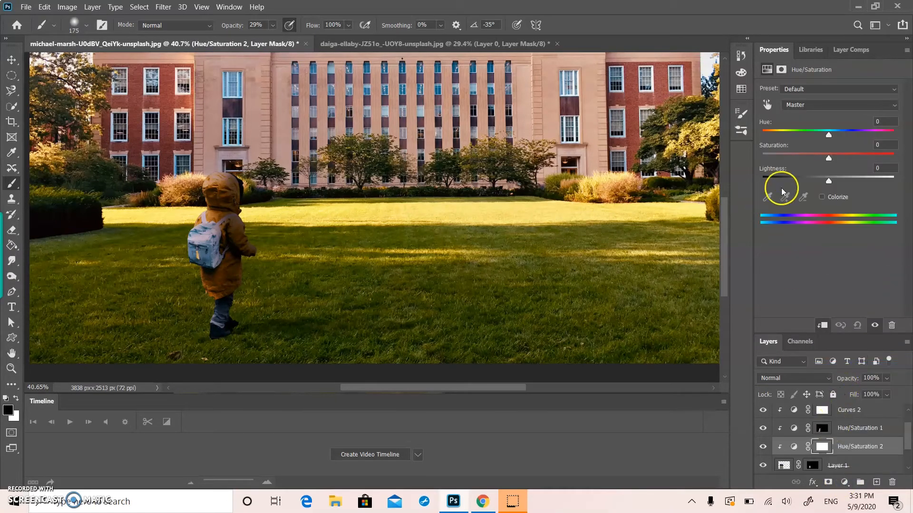
drag(828, 135, 803, 137)
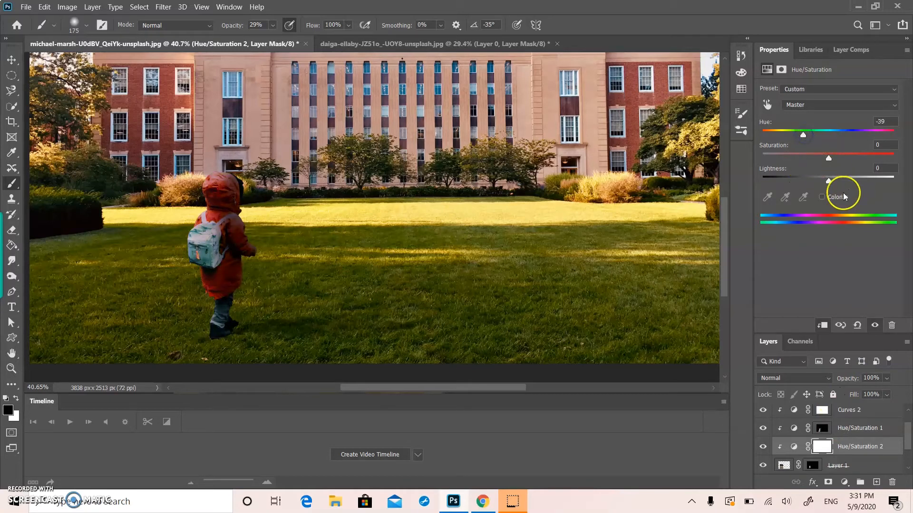
click(829, 196)
drag(764, 134, 789, 131)
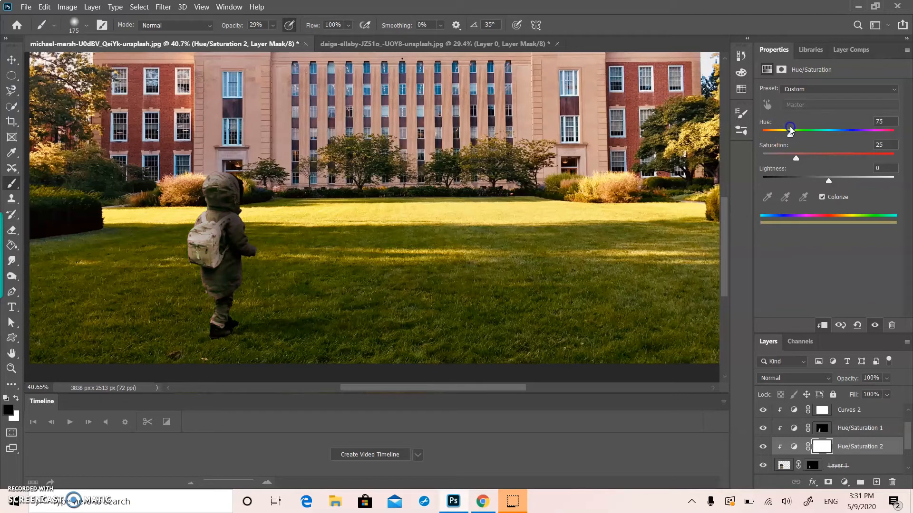
drag(796, 159, 818, 162)
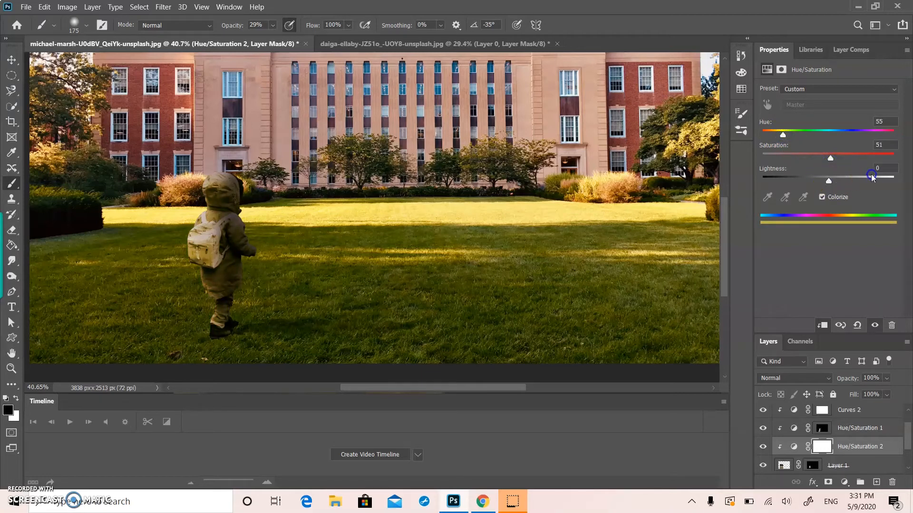
drag(881, 183, 867, 179)
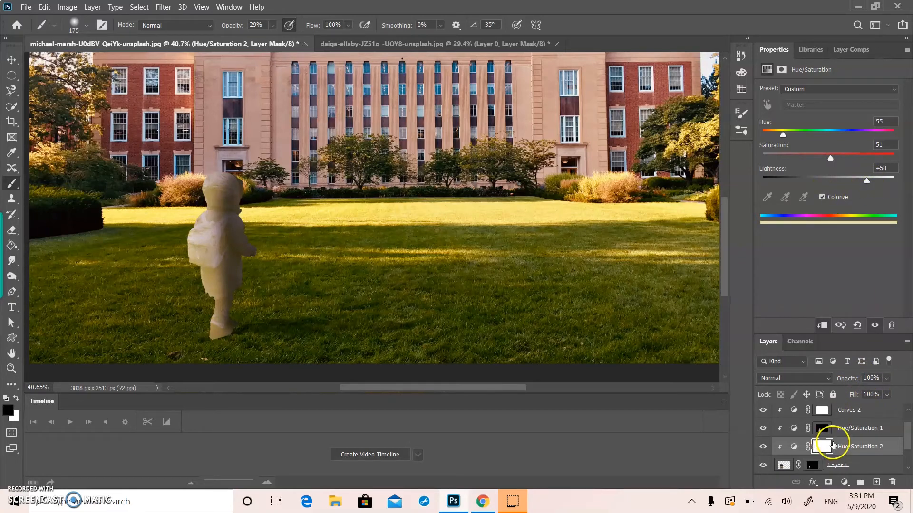
Step: Invert the colorized adjustment's mask and paint white at 29% opacity down the child's back edge
click(821, 447)
key(ctrl+i)
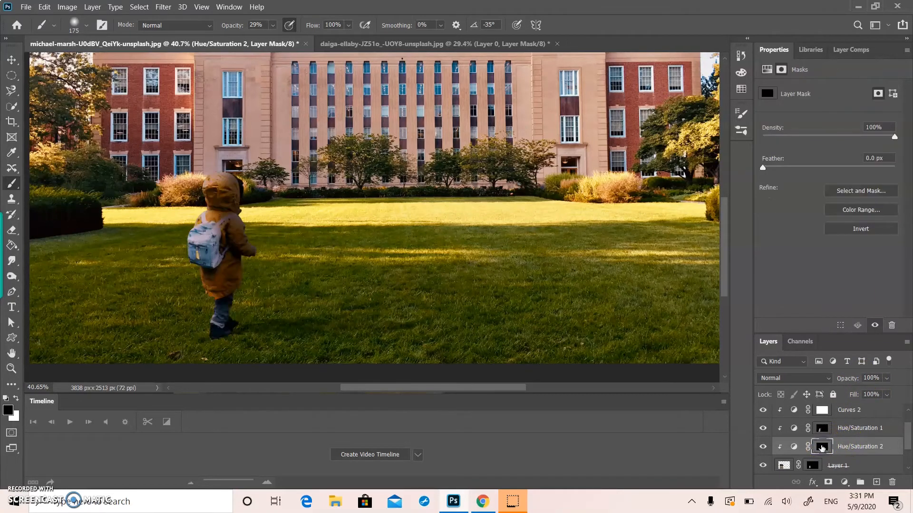
key(x)
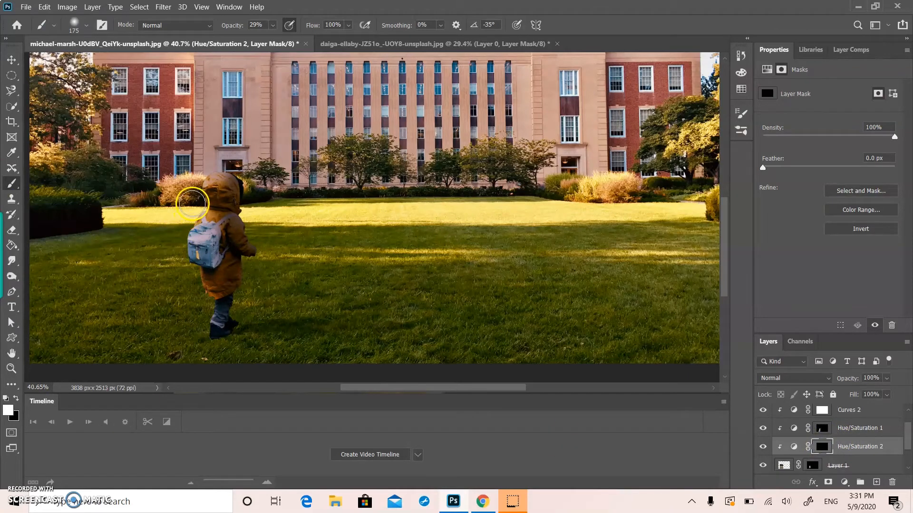
right_click(188, 180)
click(423, 210)
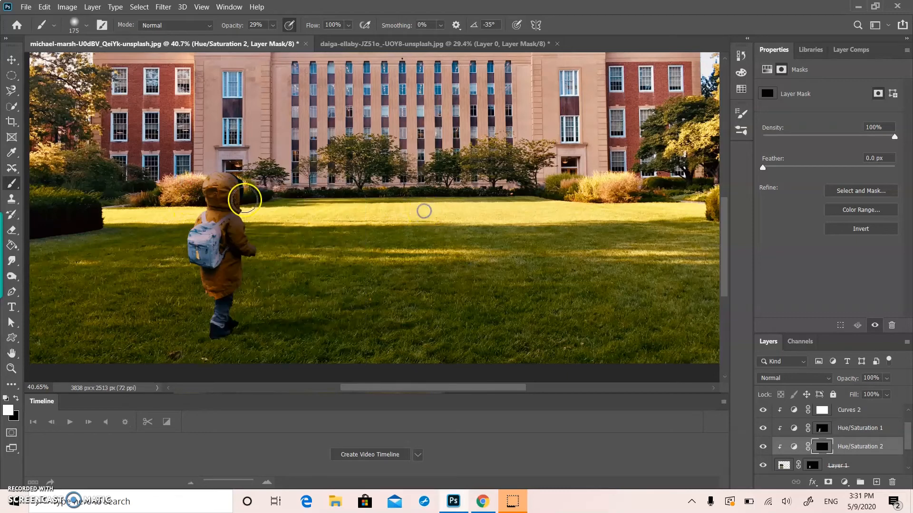
mouse_move(194, 185)
mouse_down()
mouse_move(182, 278)
mouse_move(234, 356)
mouse_up()
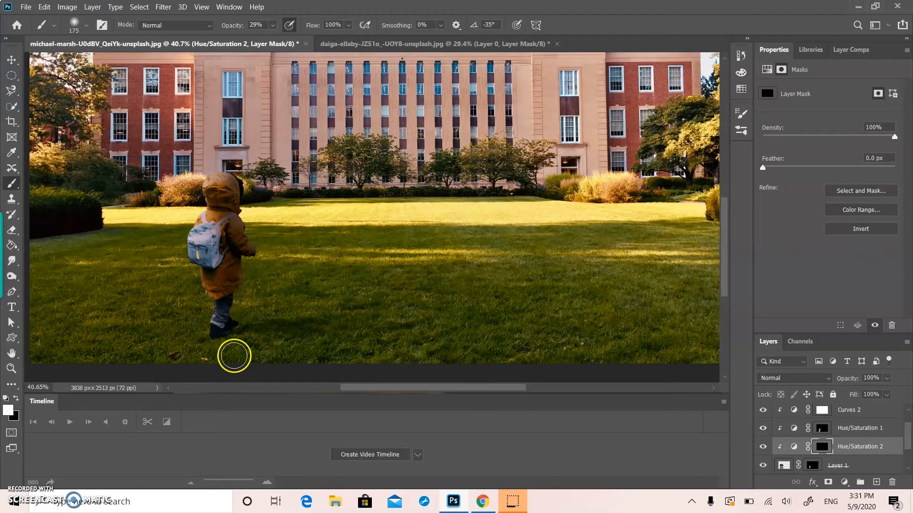
Step: Set the brush to 100% opacity and 10 px, and paint a rim highlight along the back edge of the hood
mouse_move(272, 24)
mouse_down()
mouse_move(279, 35)
mouse_move(415, 61)
mouse_move(358, 201)
mouse_up()
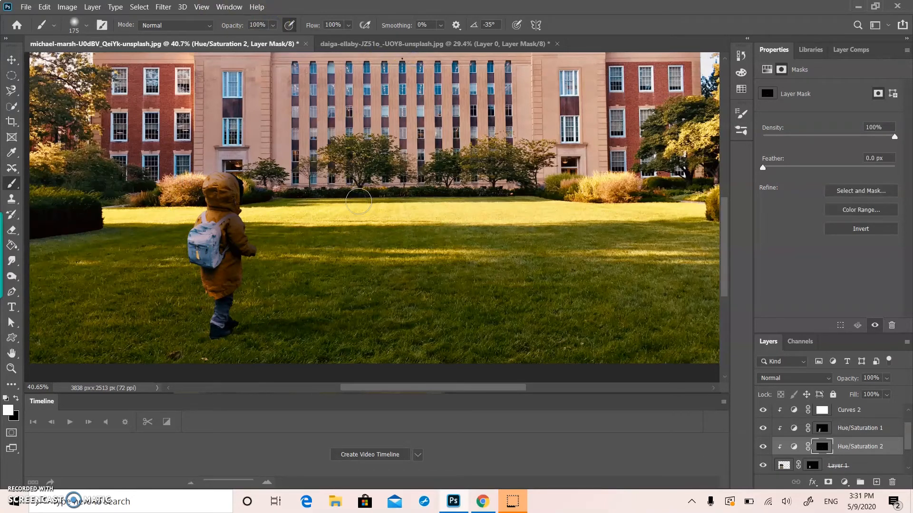
scroll(359, 202, up, 8)
scroll(189, 89, up, 7)
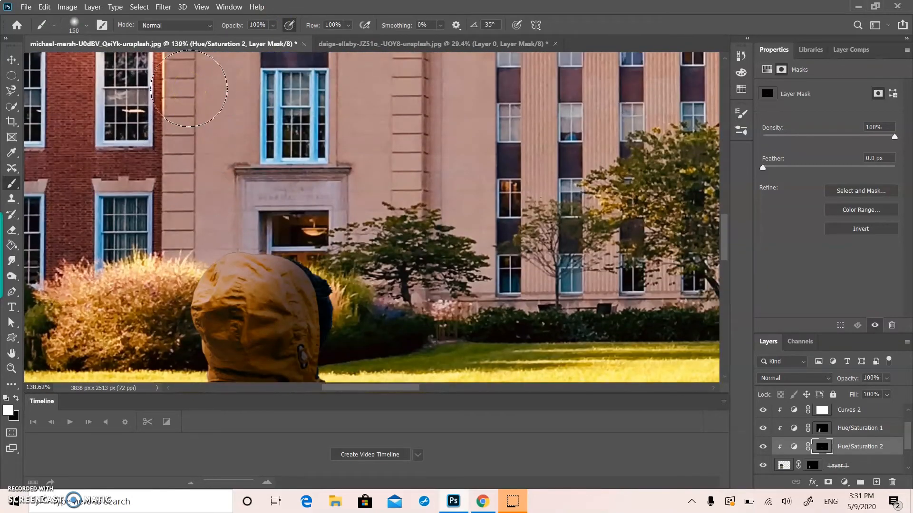
mouse_move(197, 282)
mouse_down()
mouse_move(193, 291)
mouse_move(214, 260)
mouse_move(221, 263)
mouse_up()
mouse_move(212, 253)
mouse_down()
mouse_move(222, 257)
mouse_move(196, 296)
mouse_up()
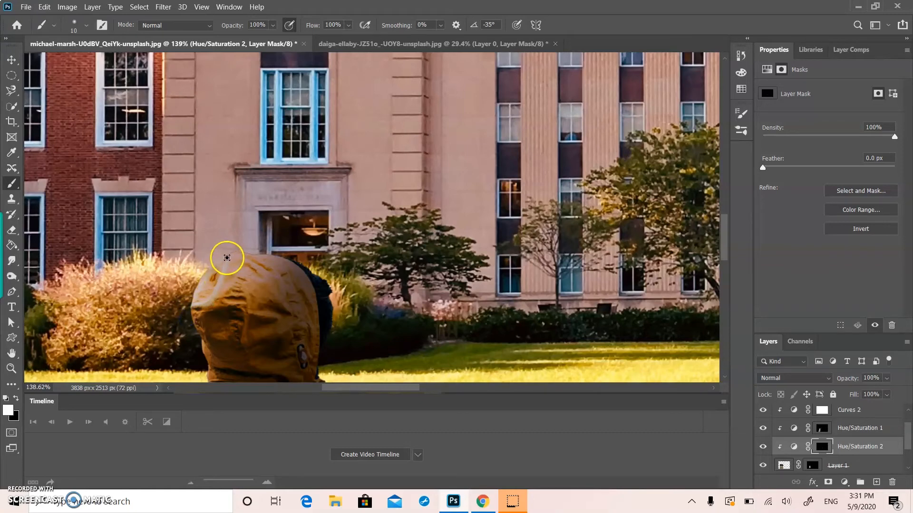
Step: Continue the white 10 px rim highlight on the colorized adjustment's mask down the backpack's outer edge and along its base
scroll(174, 316, down, 2)
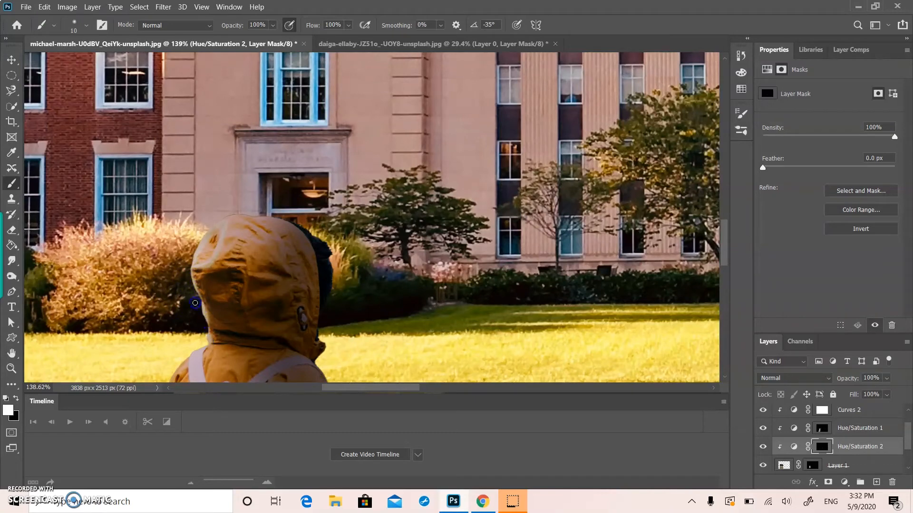
scroll(234, 268, down, 4)
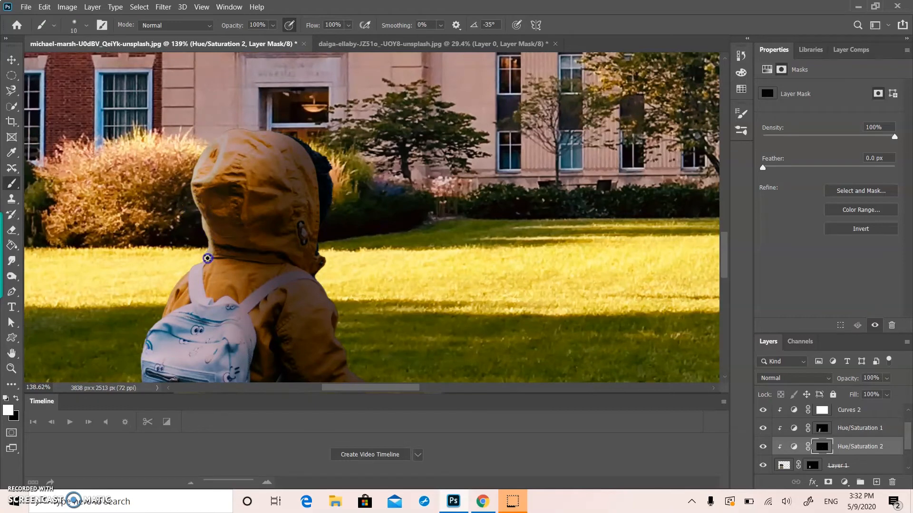
scroll(164, 307, down, 3)
click(161, 248)
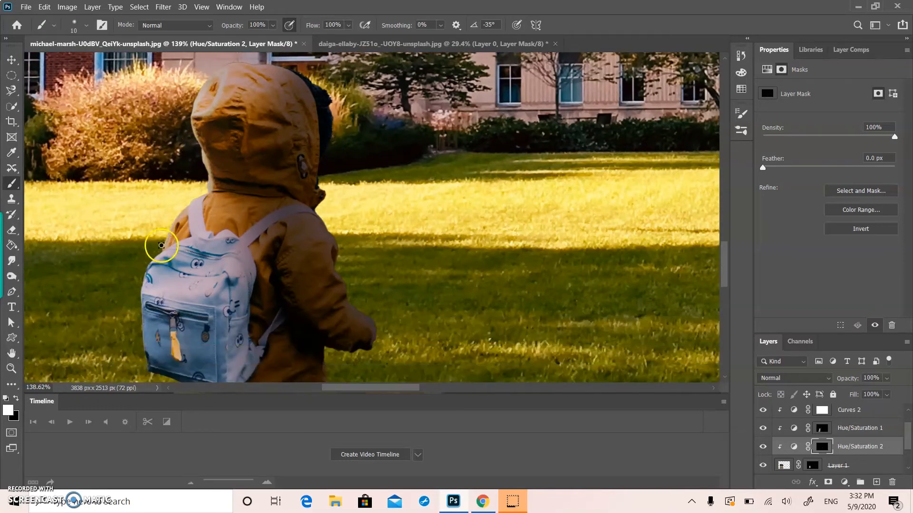
click(148, 274)
key(ctrl+z)
drag(162, 249, 142, 286)
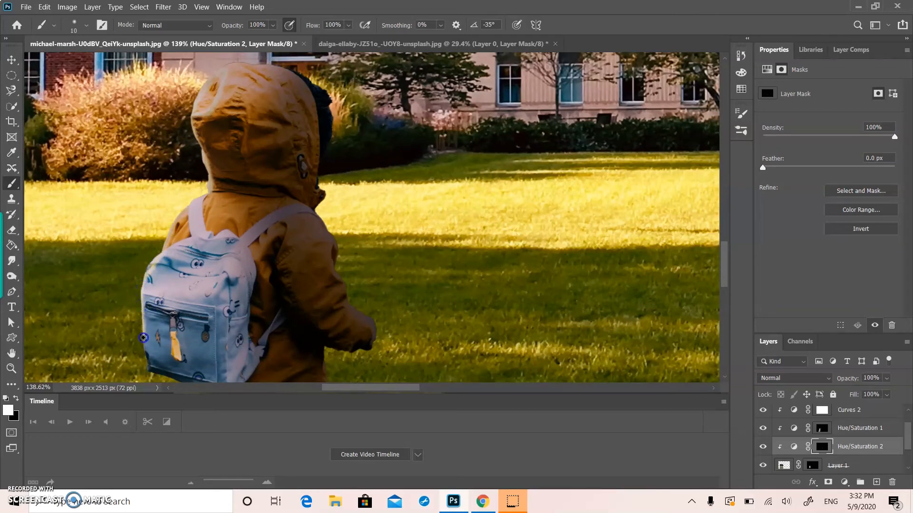
scroll(149, 382, down, 2)
drag(156, 299, 184, 308)
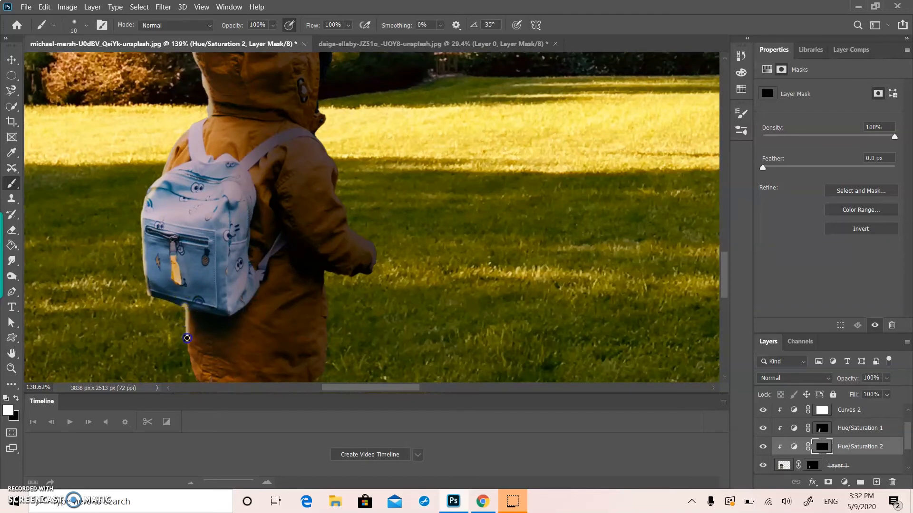
Step: Paint the rim highlight in white along the coat's back edge, from below the backpack down to the hem
scroll(197, 375, down, 2)
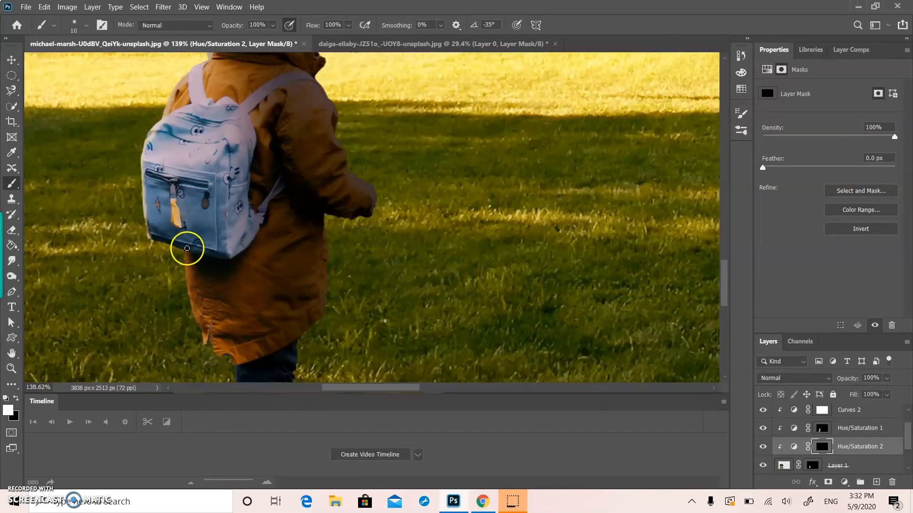
drag(184, 252, 184, 260)
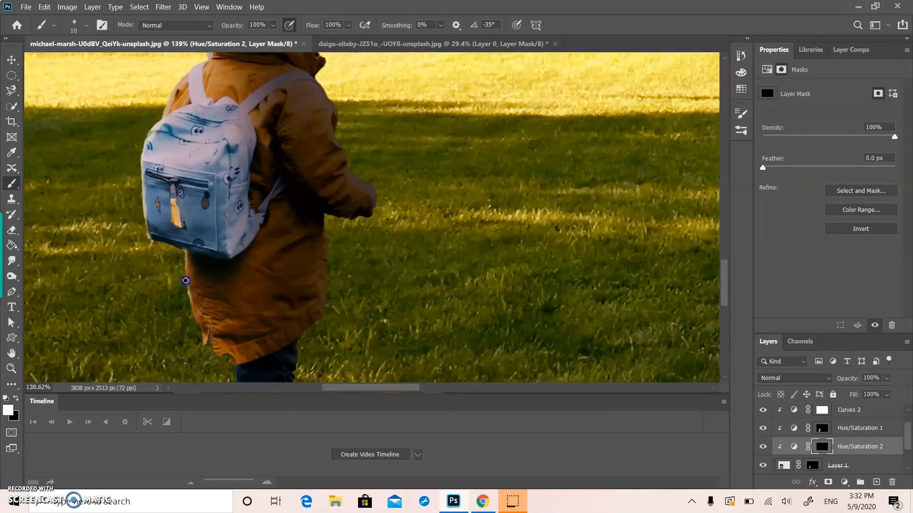
mouse_move(189, 286)
mouse_down()
mouse_move(189, 295)
mouse_move(186, 252)
mouse_move(192, 298)
mouse_move(188, 253)
mouse_up()
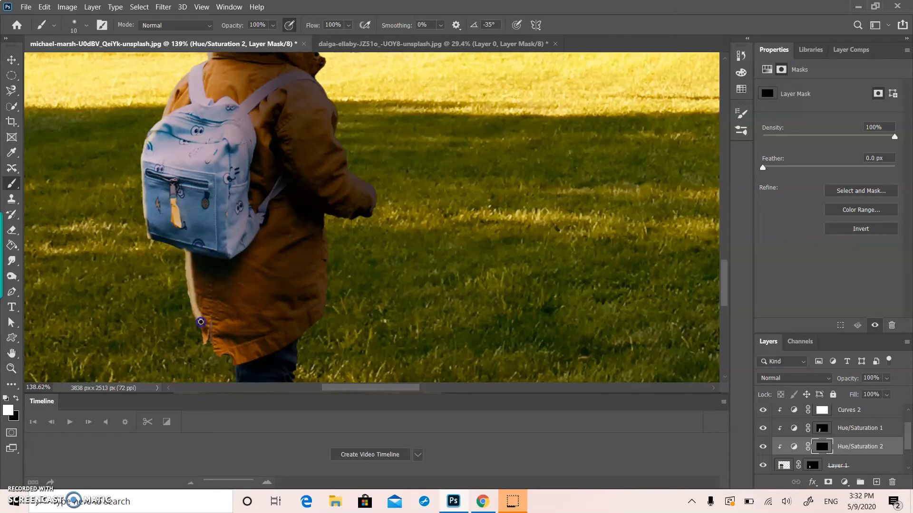
mouse_move(203, 275)
mouse_down()
mouse_move(186, 237)
mouse_move(188, 271)
mouse_up()
mouse_move(209, 340)
mouse_down()
mouse_move(193, 308)
mouse_move(203, 331)
mouse_up()
drag(219, 358, 219, 359)
Step: Try one long stroke with an enlarged brush up the child's back side on the mask
scroll(219, 358, down, 2)
scroll(219, 359, up, 3)
click(247, 285)
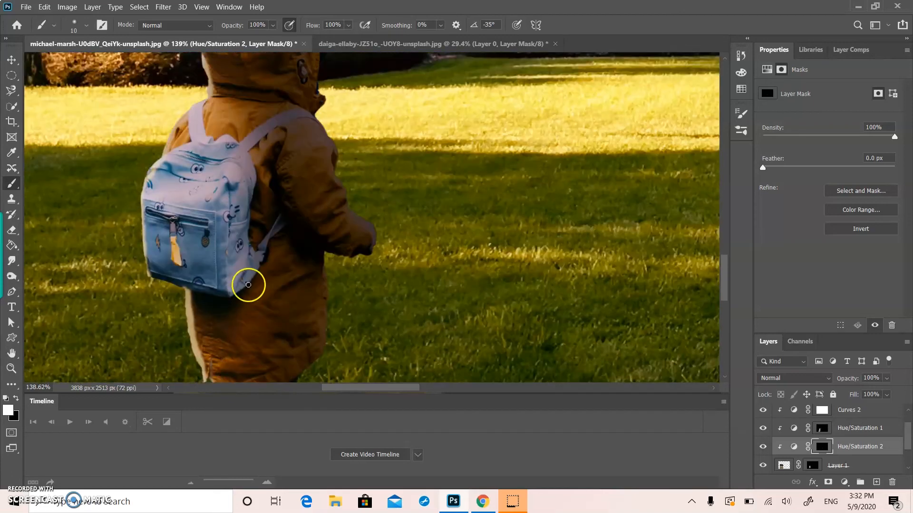
key(bracketright)
key(bracketright)
scroll(248, 285, down, 2)
mouse_move(228, 300)
mouse_down()
mouse_move(214, 293)
mouse_move(204, 220)
mouse_move(216, 283)
mouse_move(224, 264)
mouse_move(203, 229)
mouse_move(224, 296)
mouse_move(199, 208)
mouse_move(157, 183)
mouse_move(171, 116)
mouse_move(159, 124)
mouse_move(170, 107)
mouse_up()
key(ctrl+z)
Step: Soften the rim highlight along the backpack, shoulder and hood by painting black on the mask with a 50 px, then 45 px brush
scroll(200, 208, up, 1)
scroll(172, 105, up, 4)
scroll(171, 105, up, 3)
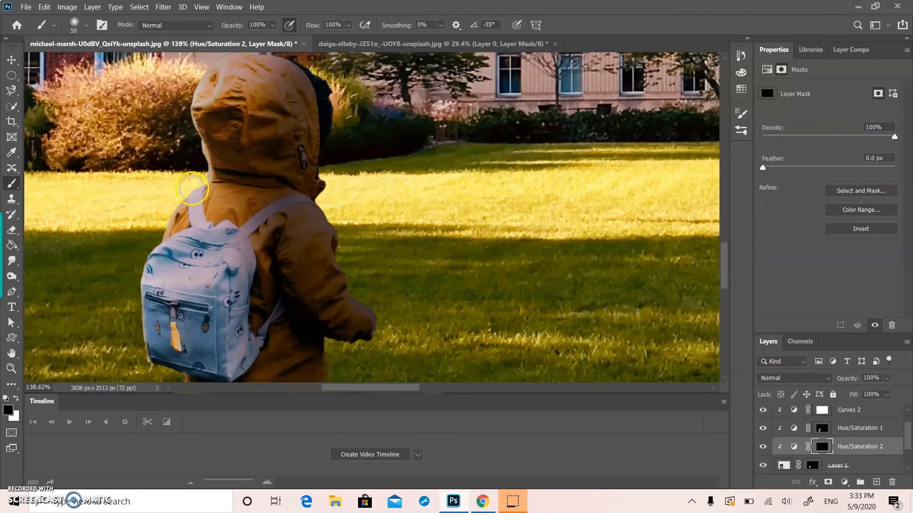
mouse_move(186, 248)
mouse_down()
mouse_move(176, 244)
mouse_move(190, 212)
mouse_move(223, 185)
mouse_move(228, 155)
mouse_move(217, 151)
mouse_move(208, 122)
mouse_move(225, 119)
mouse_move(216, 109)
mouse_move(242, 67)
mouse_move(240, 51)
mouse_up()
key(bracketleft)
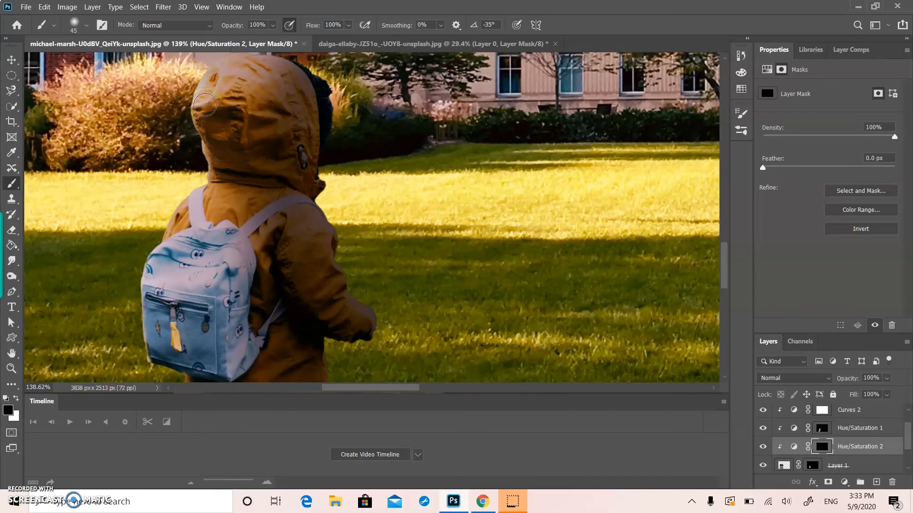
mouse_move(205, 105)
mouse_down()
mouse_move(217, 71)
mouse_move(203, 87)
mouse_up()
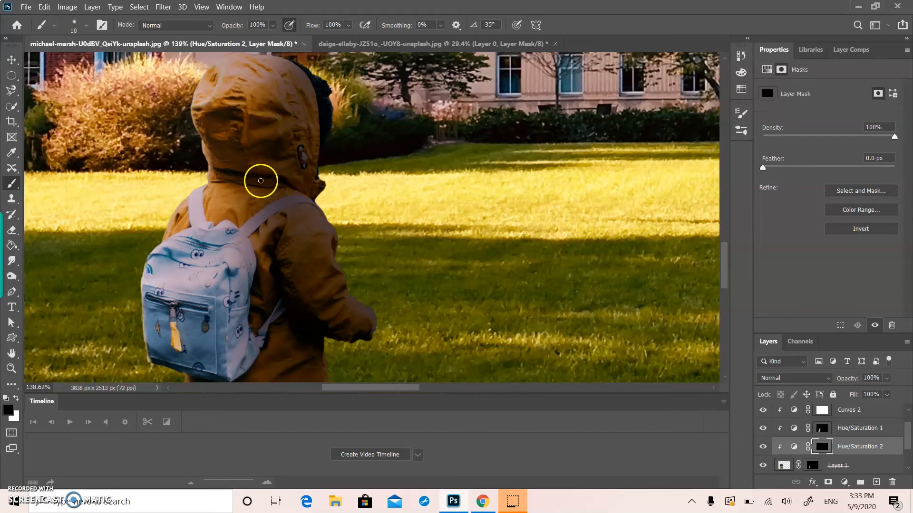
Step: Repaint the thin highlight in white at 10 px along the shoulder and the hood's lower back edge
key(x)
mouse_move(191, 196)
mouse_down()
mouse_move(161, 245)
mouse_move(169, 218)
mouse_up()
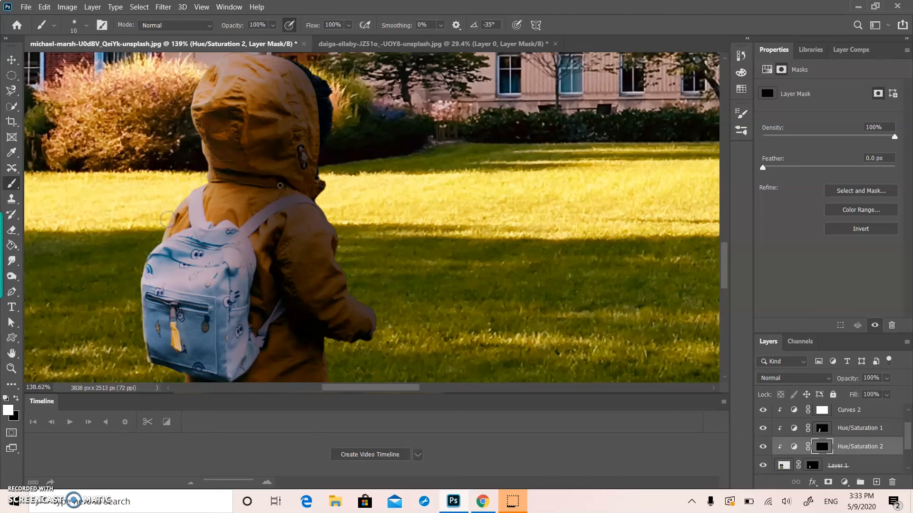
scroll(286, 182, up, 2)
mouse_move(208, 138)
mouse_down()
mouse_move(193, 168)
mouse_move(203, 215)
mouse_up()
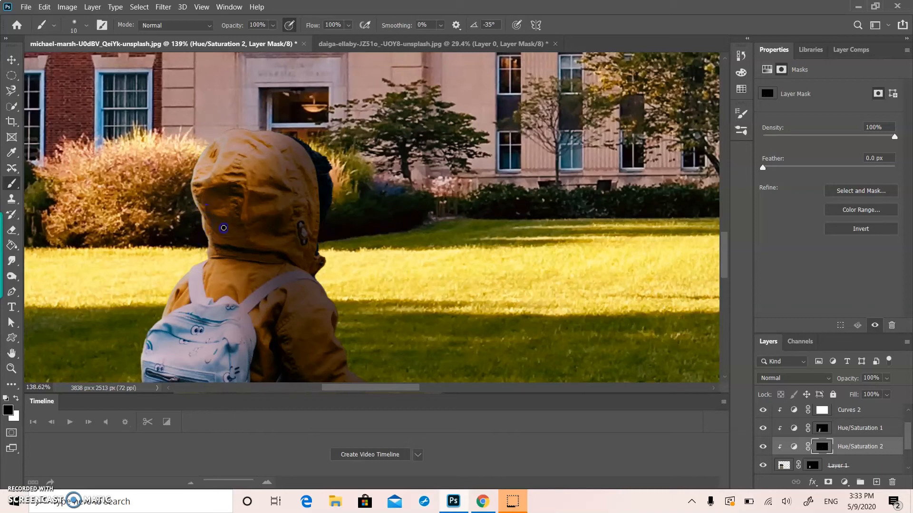
Step: Trim the highlight at the hood's lower back edge with black at 10 px, and fit the whole composite in view
drag(205, 232, 209, 237)
key(x)
key(x)
click(205, 231)
scroll(229, 245, down, 8)
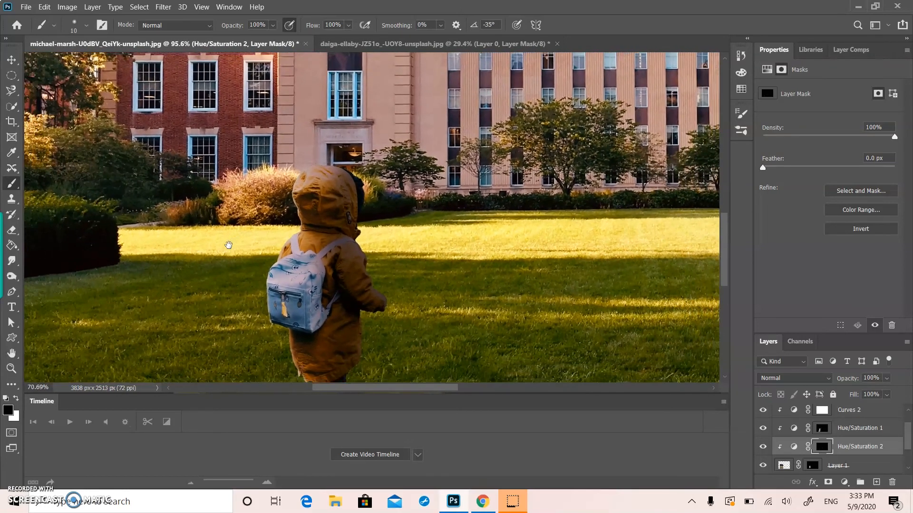
scroll(228, 245, down, 1)
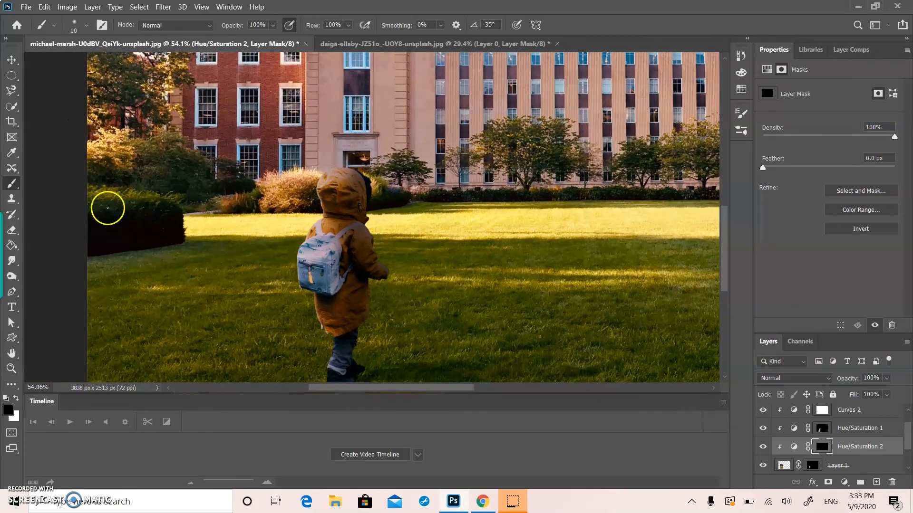
click(300, 289)
click(12, 59)
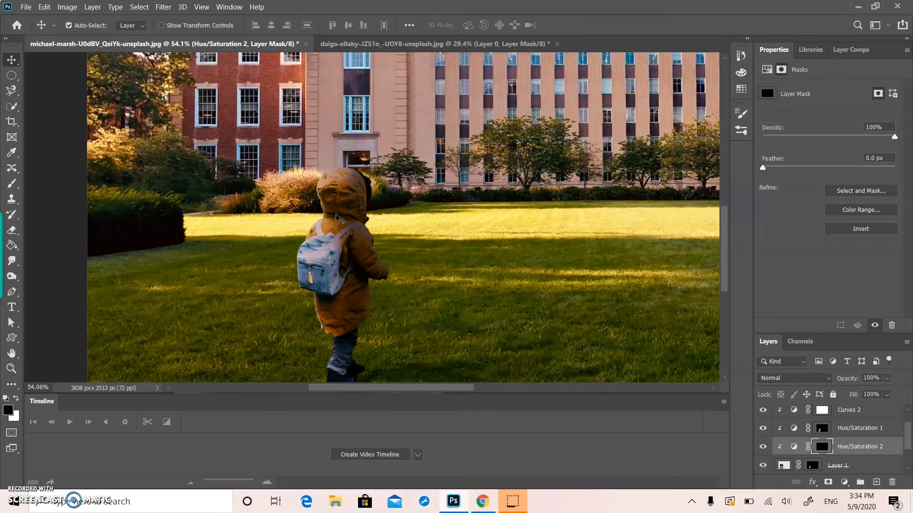
key(ctrl+0)
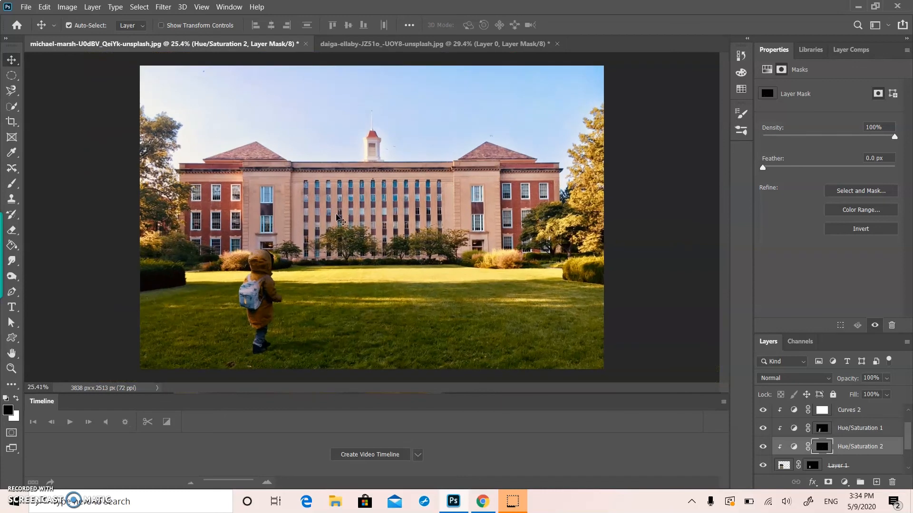